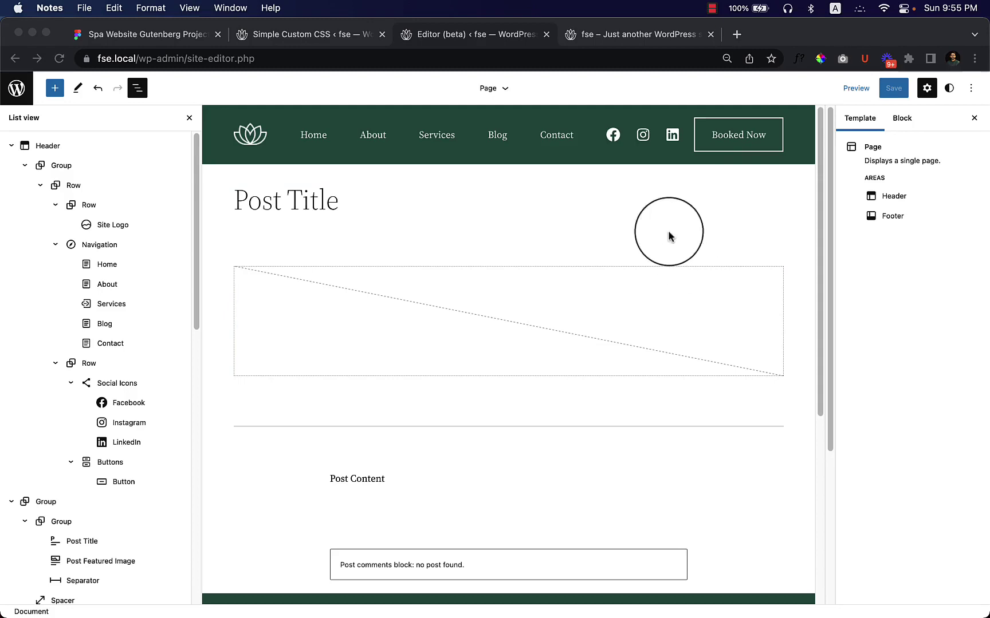
Close the List View beside the Page template and scroll through the whole template.
{"action": "left_click", "coordinate": [136, 92]}
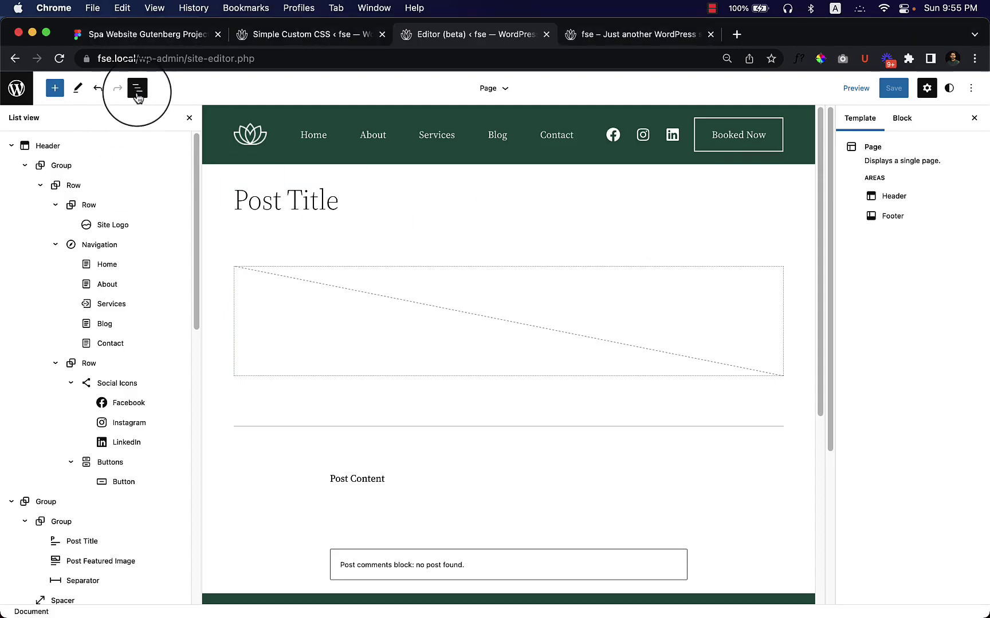
{"action": "left_click", "coordinate": [138, 89]}
{"action": "scroll", "coordinate": [521, 268], "scroll_direction": "down", "scroll_amount": 5}
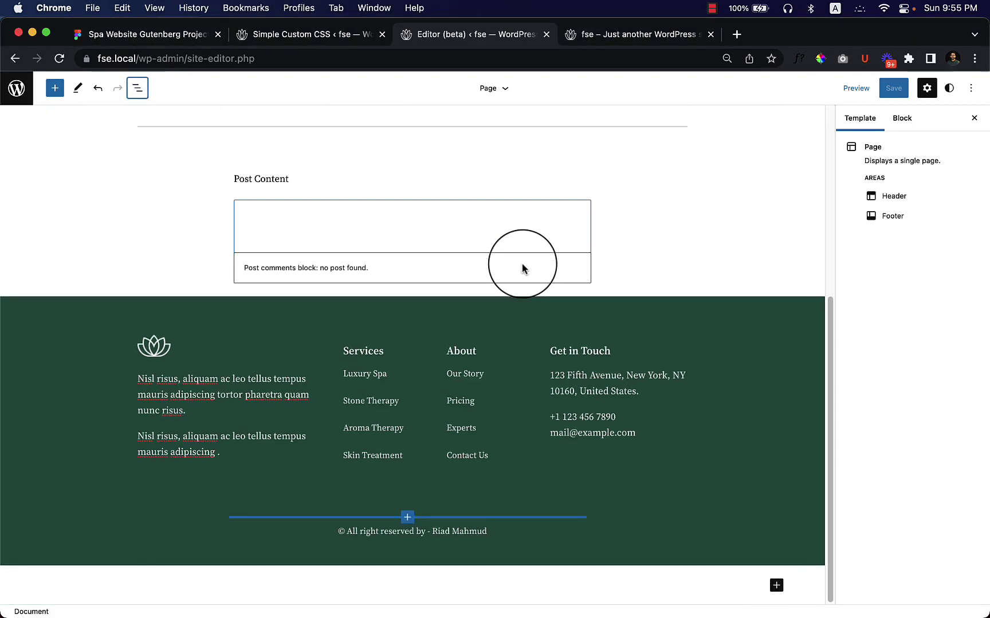
{"action": "scroll", "coordinate": [522, 263], "scroll_direction": "up", "scroll_amount": 5}
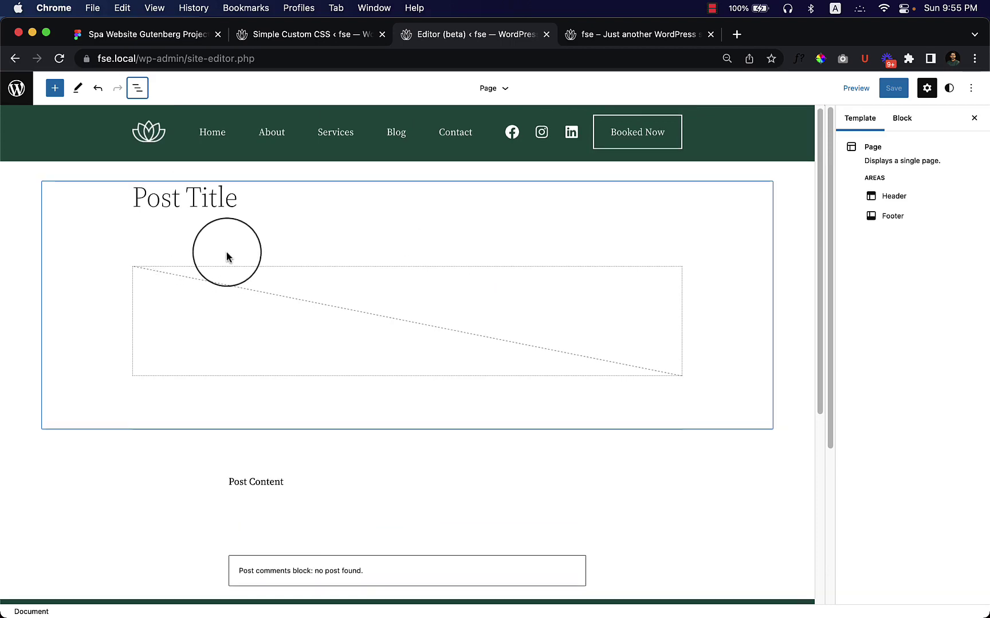
{"action": "scroll", "coordinate": [228, 255], "scroll_direction": "down", "scroll_amount": 3}
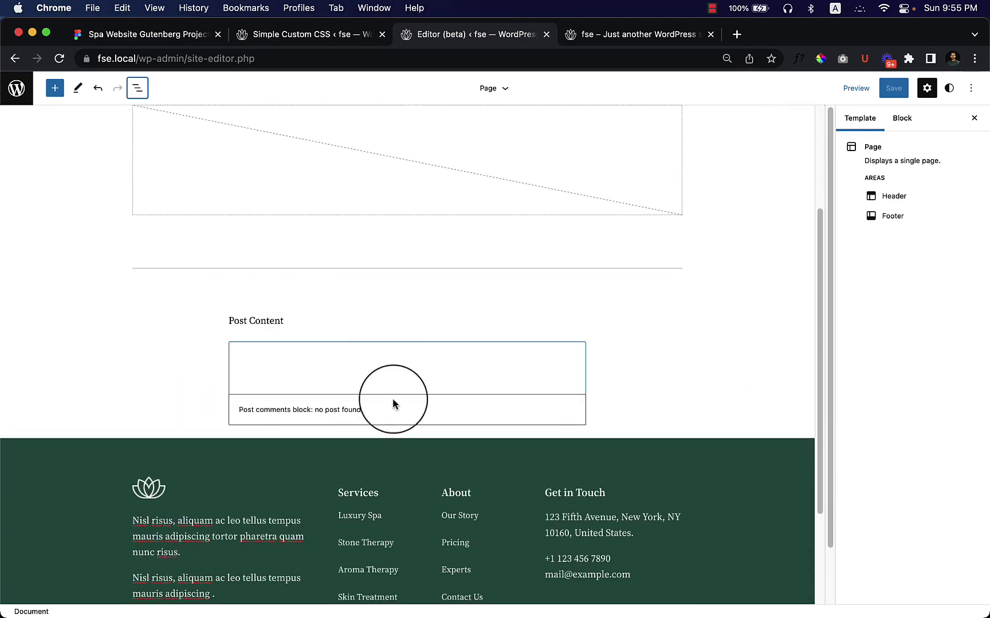
{"action": "scroll", "coordinate": [413, 400], "scroll_direction": "down", "scroll_amount": 1}
{"action": "scroll", "coordinate": [419, 401], "scroll_direction": "up", "scroll_amount": 5}
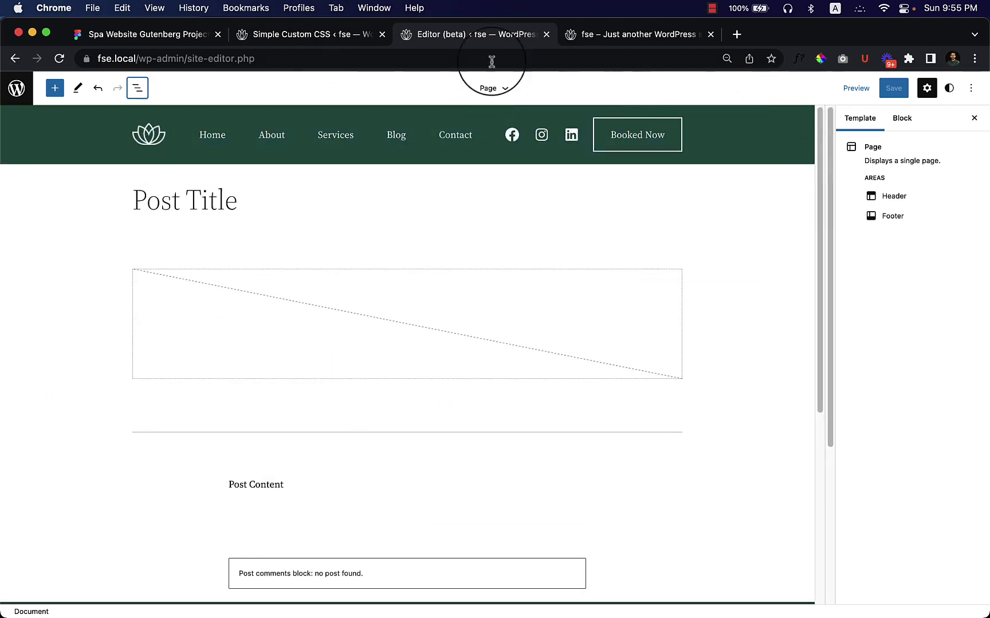
Visit the live site's About page, then return to the Home page.
{"action": "left_click", "coordinate": [340, 37]}
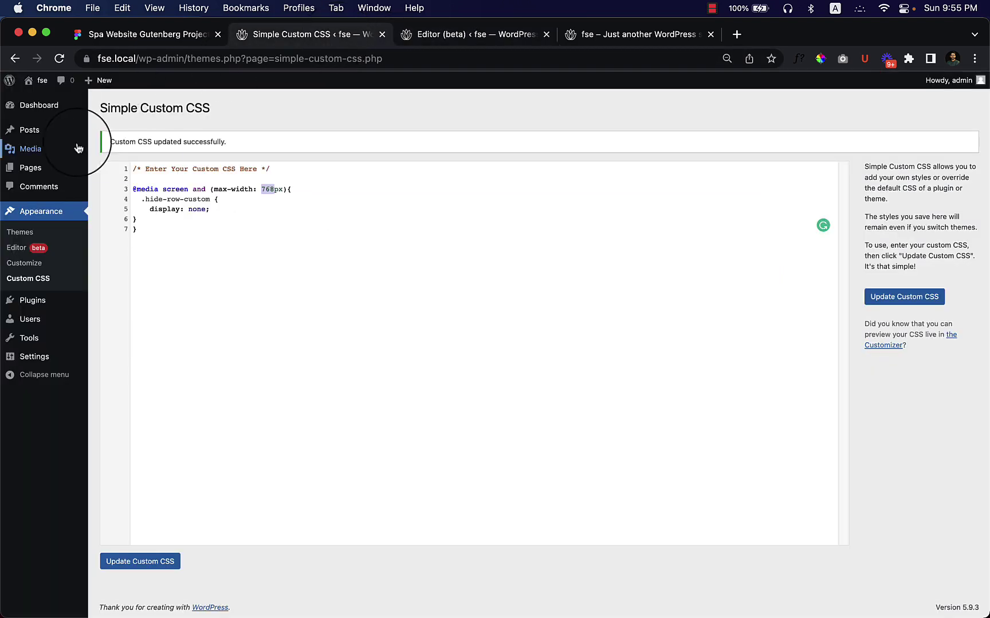
{"action": "left_click", "coordinate": [633, 45]}
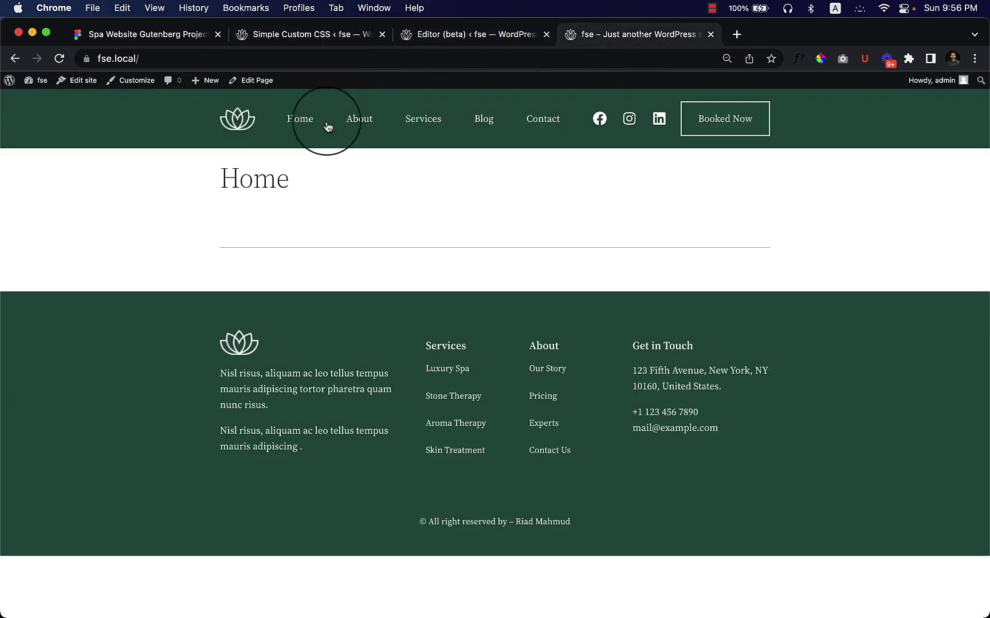
{"action": "left_click", "coordinate": [352, 129]}
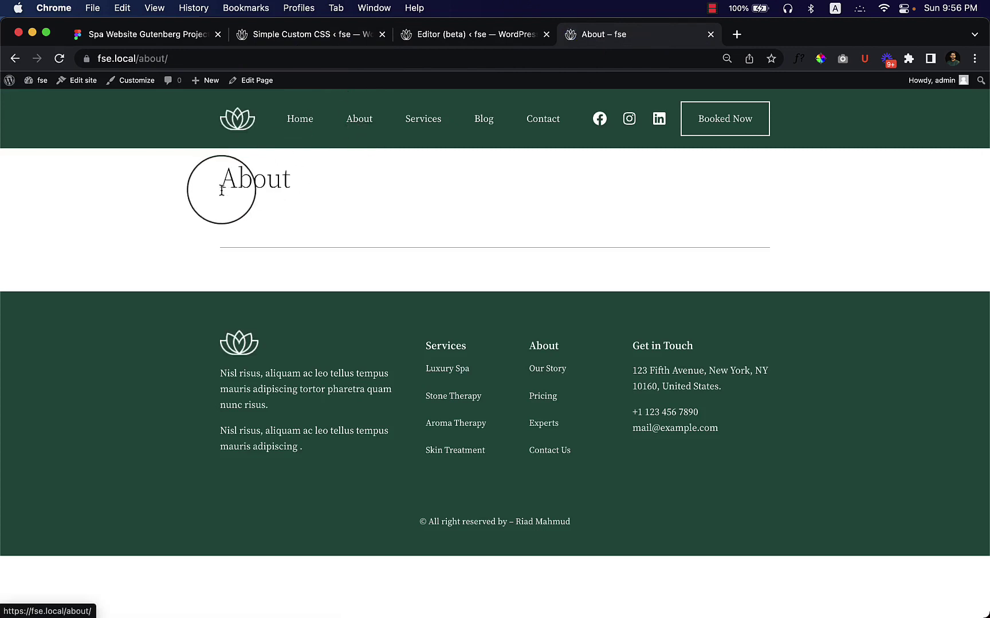
{"action": "left_click_drag", "start_coordinate": [223, 181], "coordinate": [303, 181]}
{"action": "left_click", "coordinate": [249, 250]}
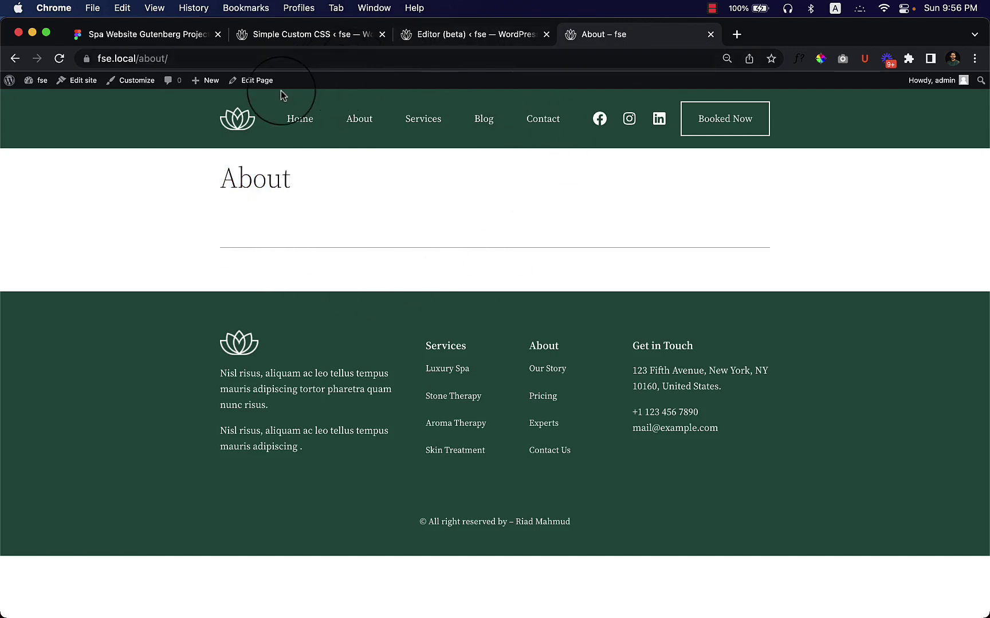
{"action": "left_click", "coordinate": [298, 128]}
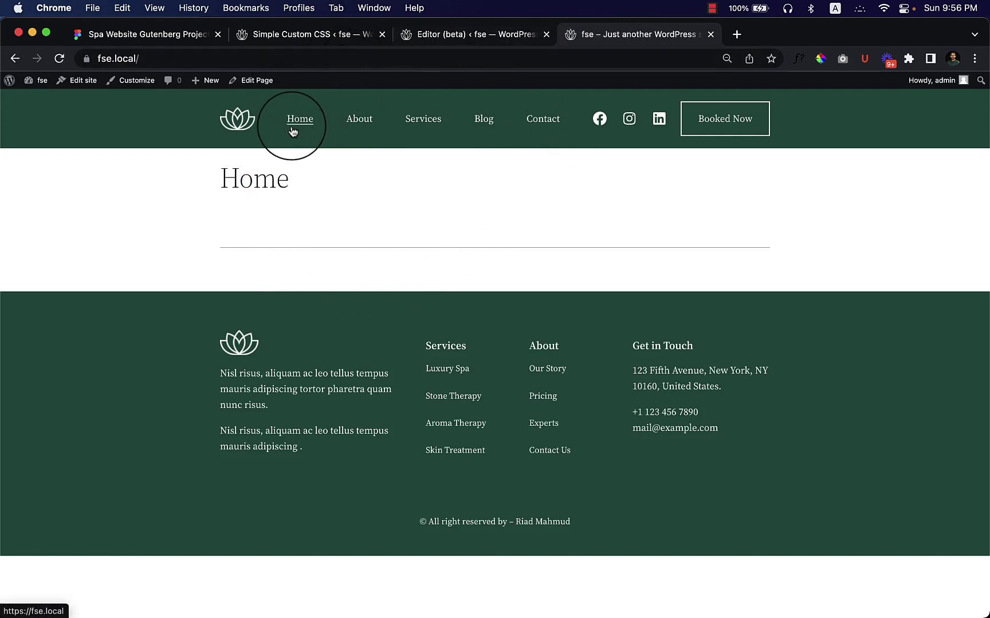
Open Home in the block editor with an empty paragraph, then select Figma's Lorem ipsum text.
{"action": "left_click", "coordinate": [257, 86]}
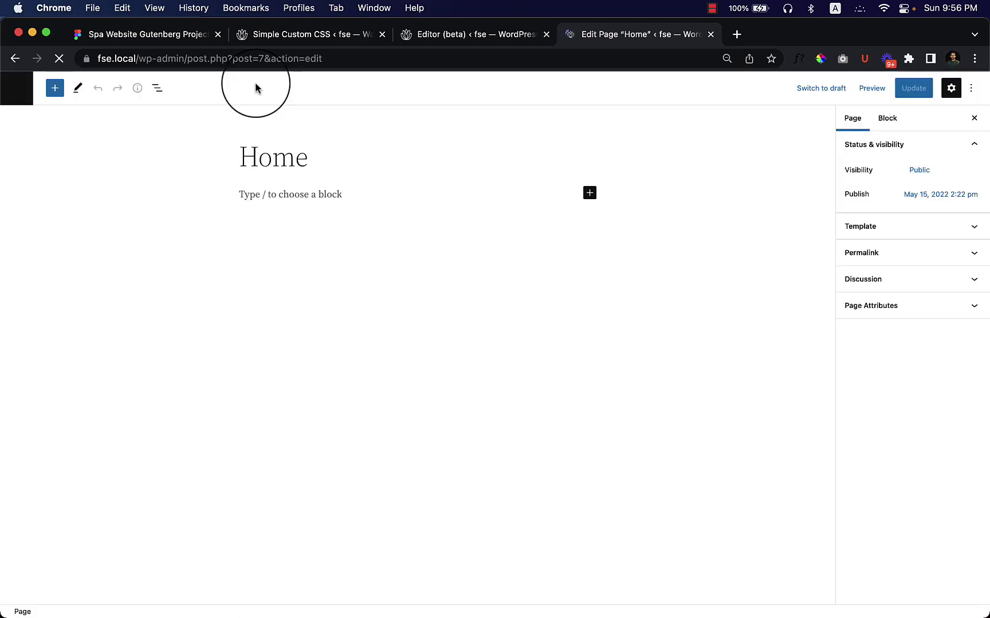
{"action": "left_click", "coordinate": [294, 197]}
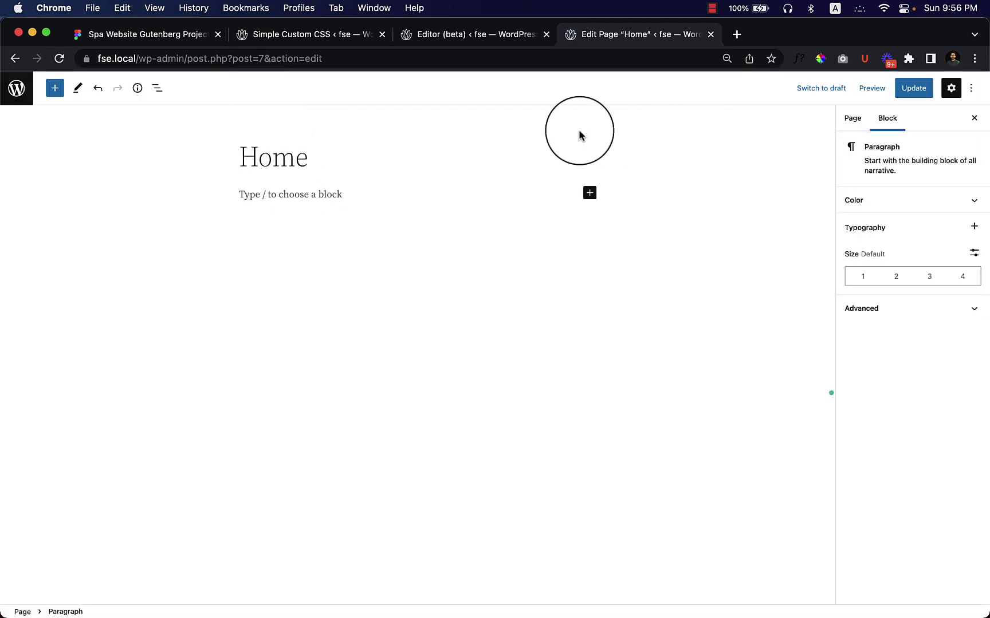
{"action": "left_click", "coordinate": [141, 38]}
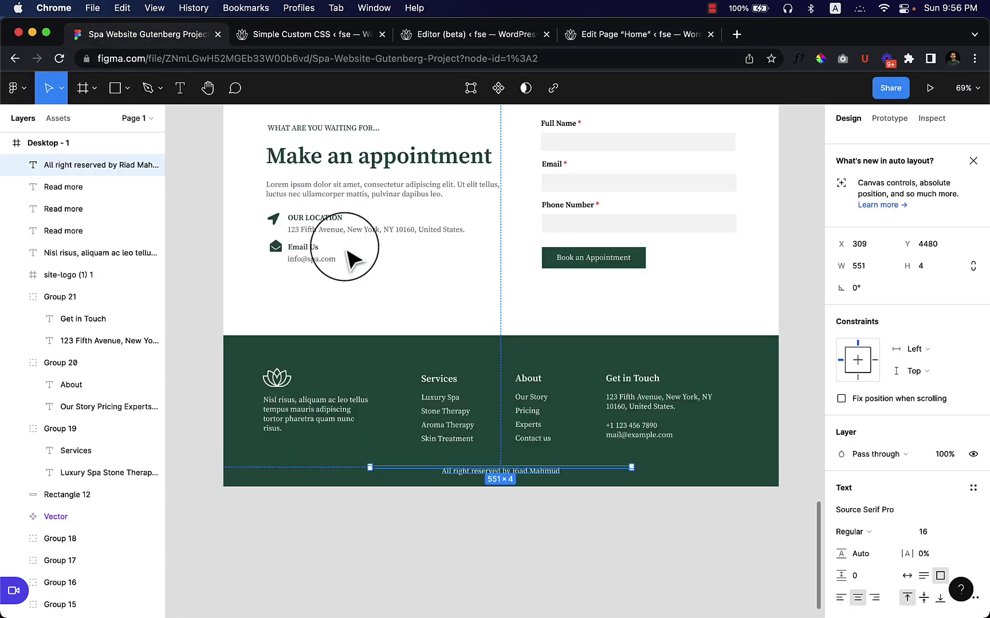
{"action": "scroll", "coordinate": [342, 243], "scroll_direction": "up", "scroll_amount": 4}
{"action": "double_click", "coordinate": [343, 342]}
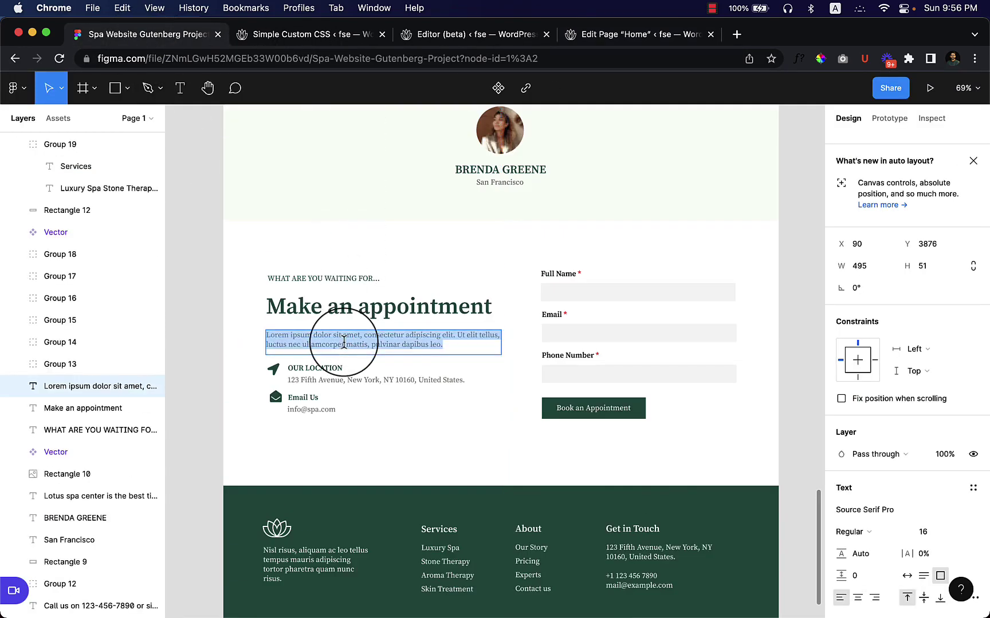
Paste the Lorem ipsum paragraph into the Home page and update it.
{"action": "left_click", "coordinate": [506, 37]}
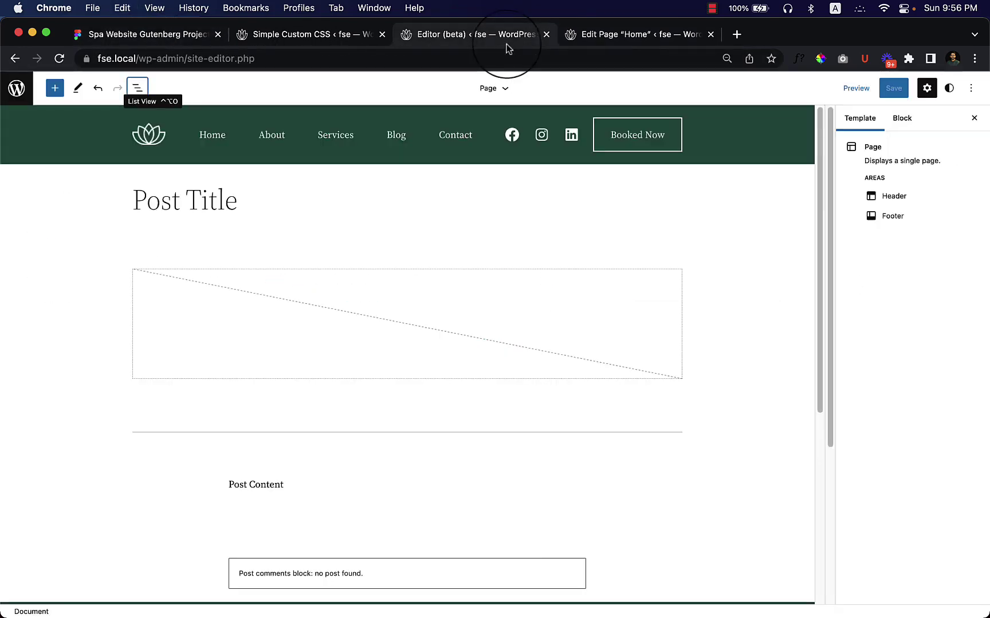
{"action": "left_click", "coordinate": [624, 36]}
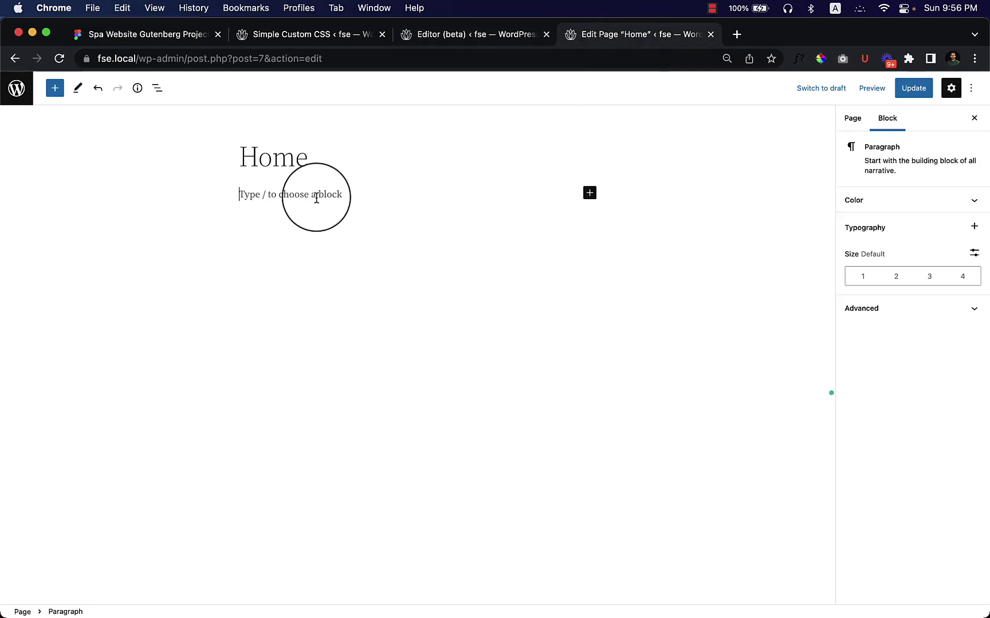
{"action": "type", "text": "Lorem ipsum dolor sit amet, consectetur adipiscing elit. Ut elit tellus, luctus nec ullamcorper mattis, pulvinar dapibus leo.Lorem ipsum dolor sit amet, consectetur adipiscing elit. Ut elit tellus, luctus nec ullamcorper mattis, pulvinar dapibus leo.Lorem ipsum dolor sit amet, consectetur adipiscing elit. Ut elit tellus, luctus nec ullamcorper mattis, pulvinar dapibus leo.Lorem ipsum dolor sit amet, consectetur adipiscing elit. Ut elit tellus, luctus nec ullamcorper mattis, pulvinar dapibus leo."}
{"action": "right_click", "coordinate": [311, 195]}
{"action": "left_click", "coordinate": [261, 250]}
{"action": "left_click", "coordinate": [924, 96]}
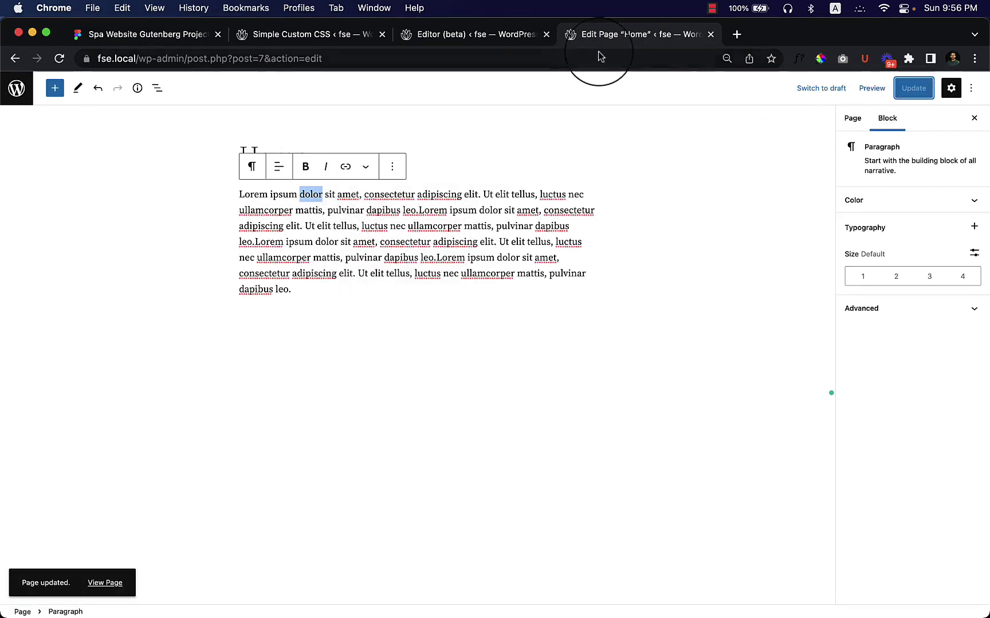
Open the saved Home page in a new tab and review it on the live site.
{"action": "right_click", "coordinate": [117, 583]}
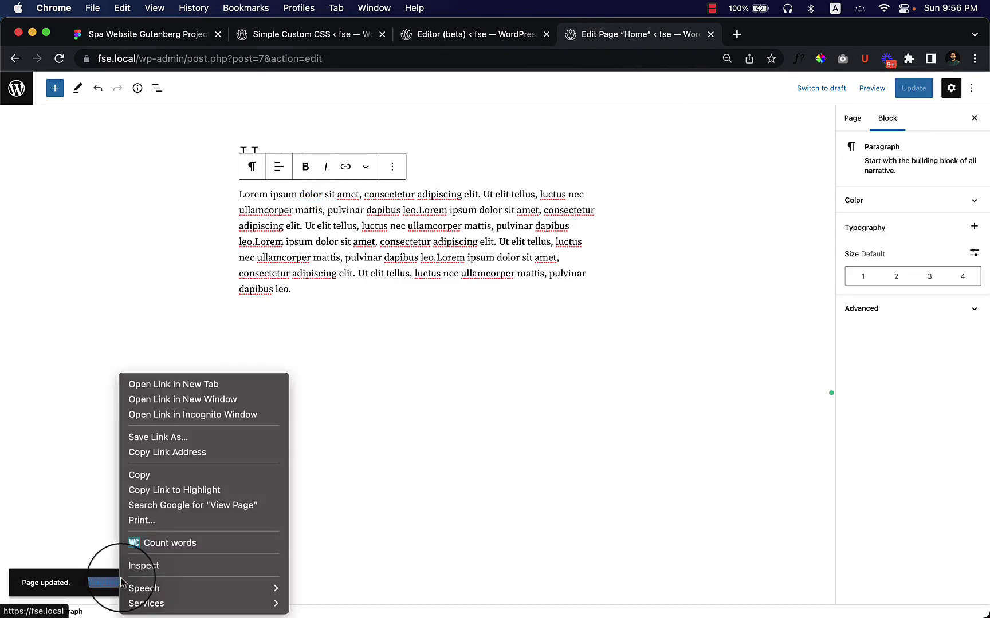
{"action": "left_click", "coordinate": [215, 387]}
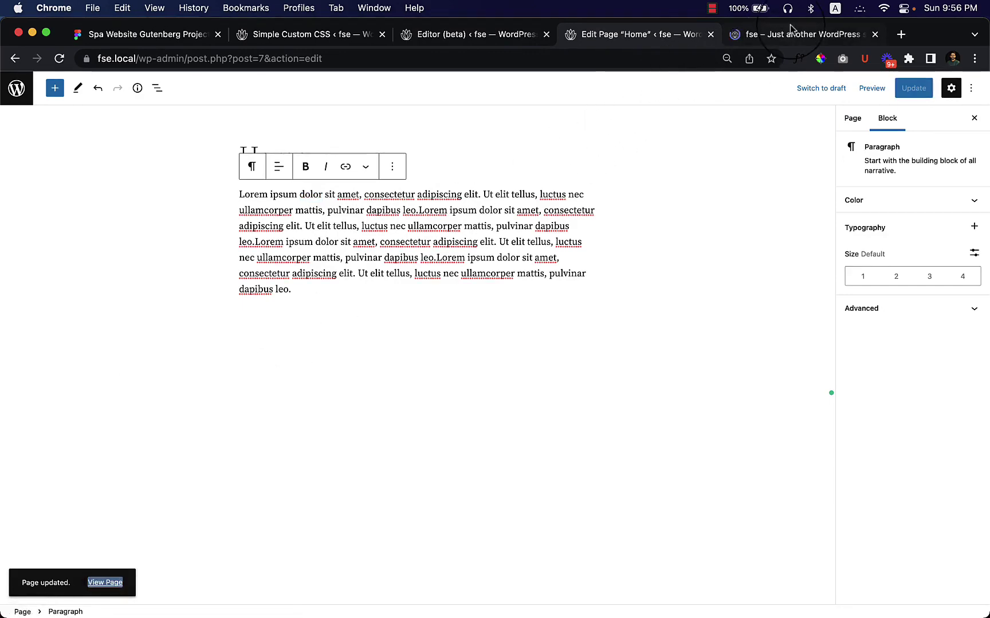
{"action": "left_click", "coordinate": [790, 34]}
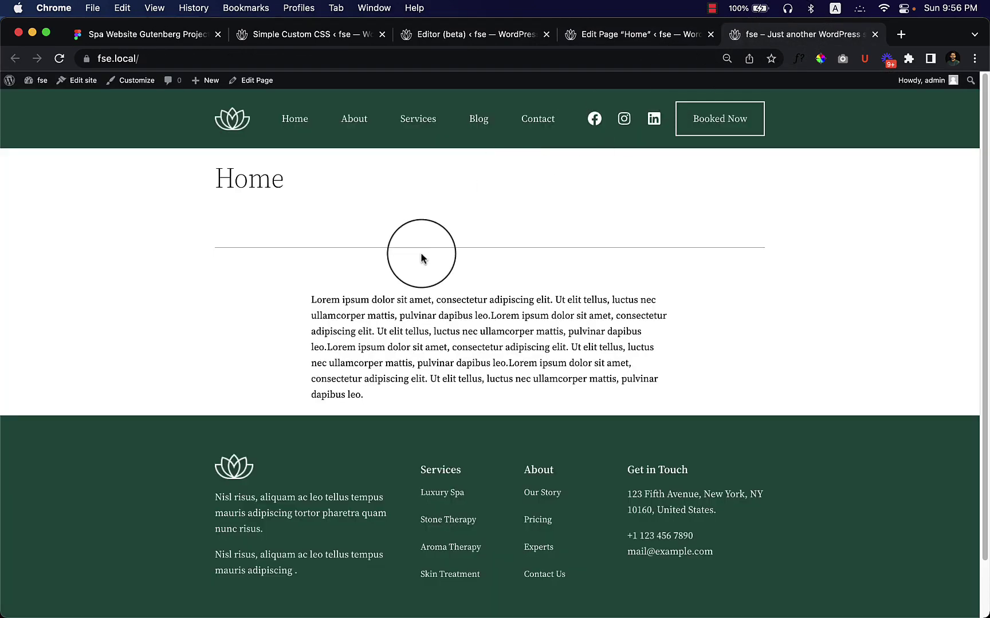
{"action": "scroll", "coordinate": [421, 247], "scroll_direction": "down", "scroll_amount": 3}
{"action": "scroll", "coordinate": [354, 229], "scroll_direction": "up", "scroll_amount": 3}
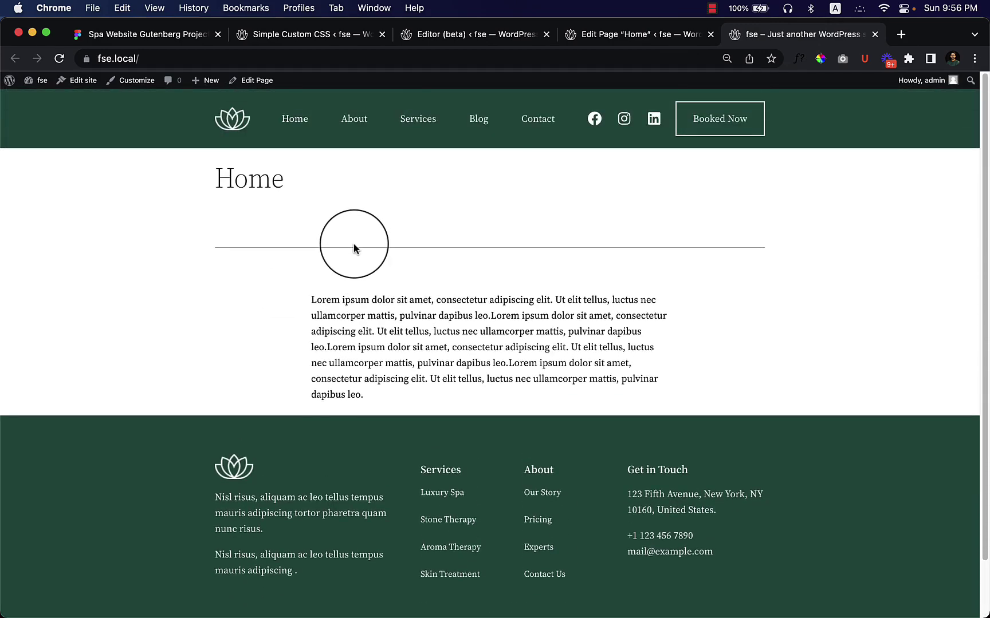
Set the spa photo as the Home page's featured image and update the page.
{"action": "left_click", "coordinate": [587, 42]}
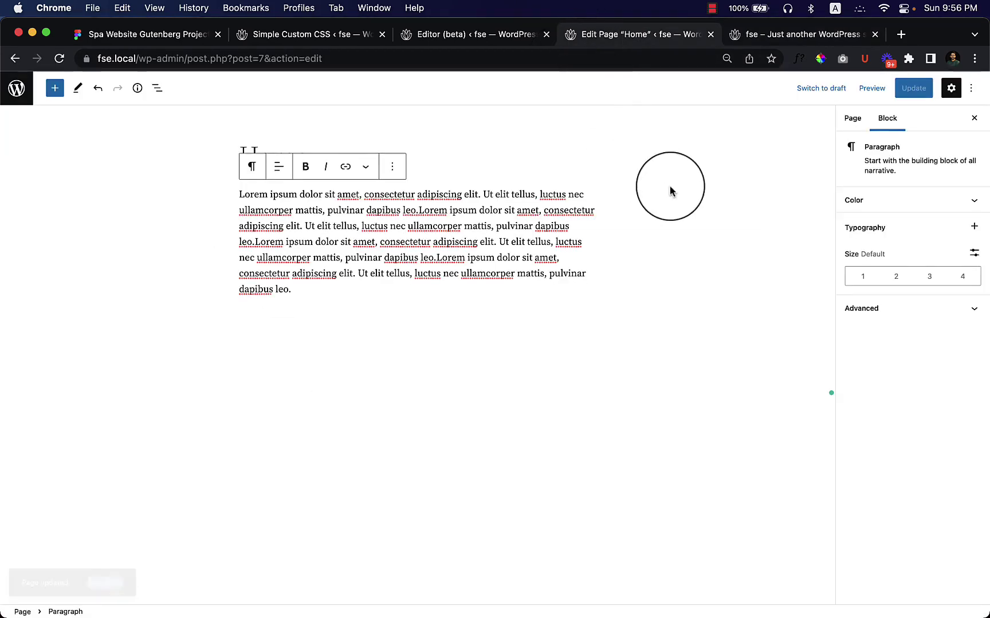
{"action": "left_click", "coordinate": [853, 118]}
{"action": "left_click", "coordinate": [925, 367]}
{"action": "left_click", "coordinate": [903, 403]}
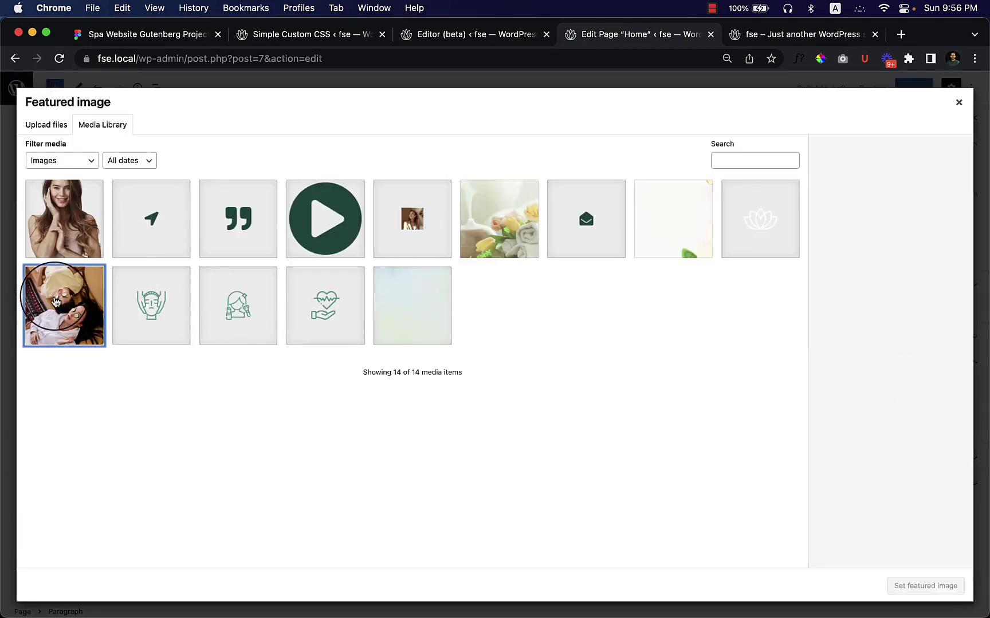
{"action": "left_click", "coordinate": [57, 302]}
{"action": "left_click", "coordinate": [923, 585]}
{"action": "left_click", "coordinate": [914, 87]}
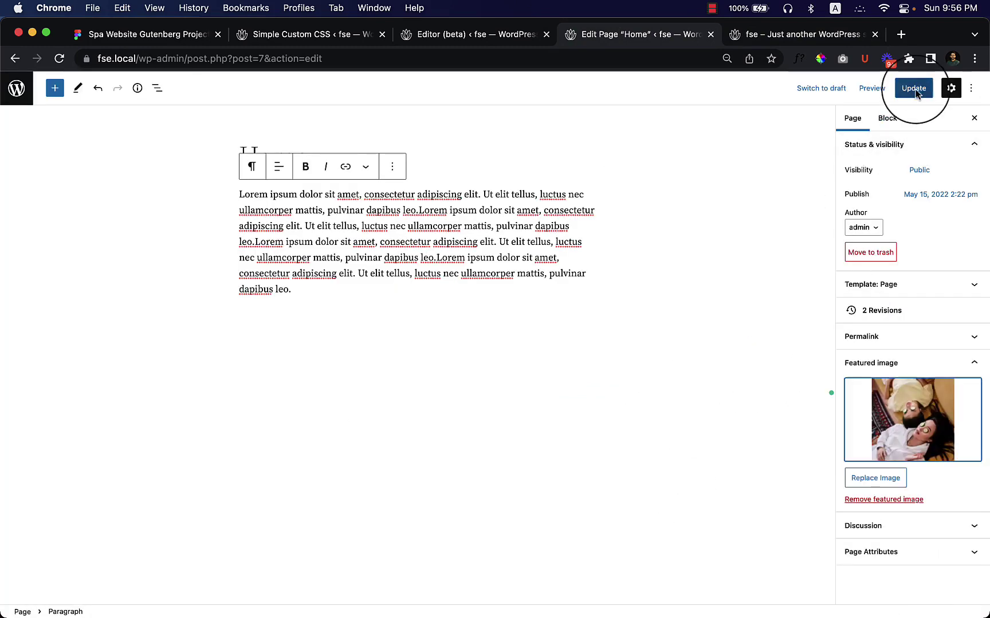
Reload the live Home page and check the spa photo above the Lorem ipsum paragraph.
{"action": "left_click", "coordinate": [762, 36]}
{"action": "right_click", "coordinate": [484, 207]}
{"action": "left_click", "coordinate": [516, 246]}
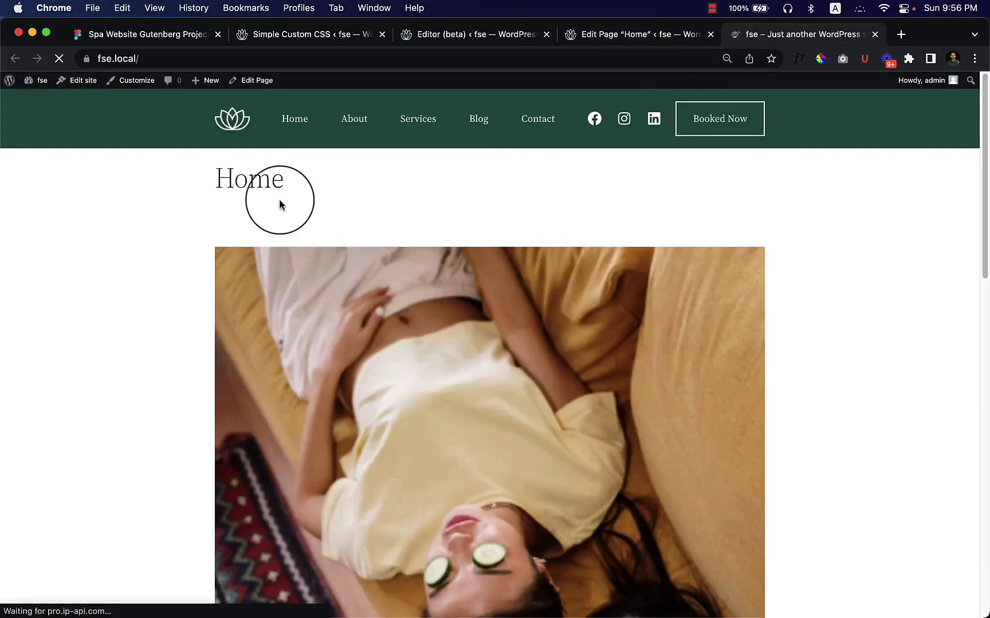
{"action": "left_click_drag", "start_coordinate": [217, 178], "coordinate": [289, 187]}
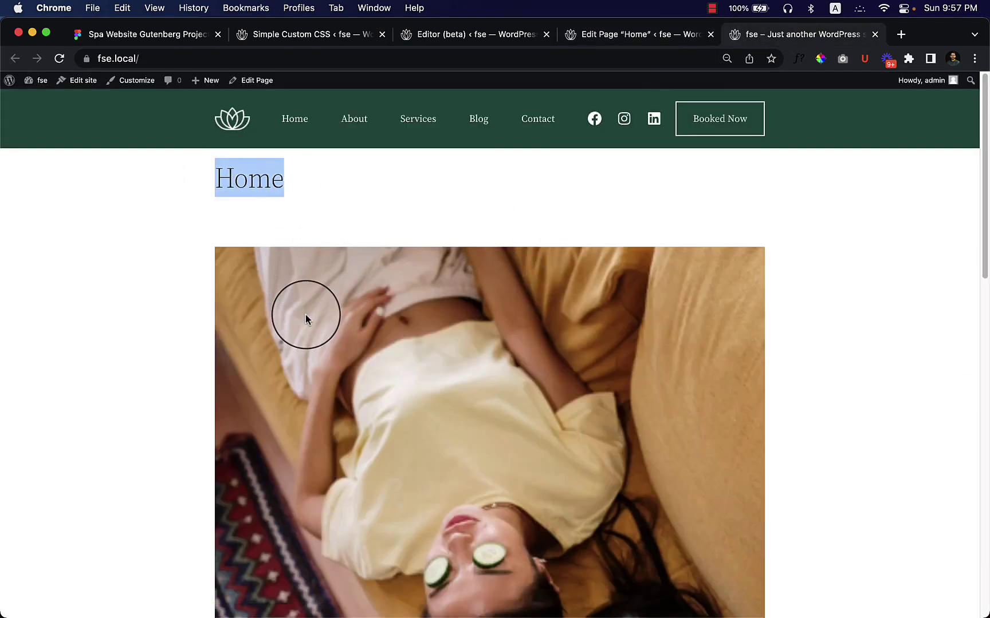
{"action": "scroll", "coordinate": [304, 313], "scroll_direction": "down", "scroll_amount": 3}
{"action": "scroll", "coordinate": [433, 320], "scroll_direction": "down", "scroll_amount": 10}
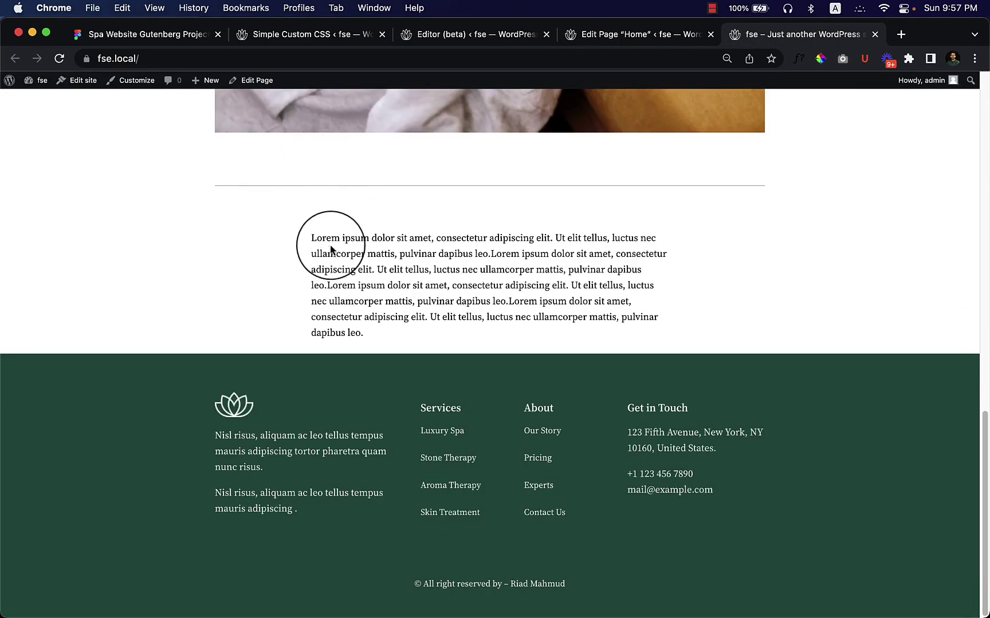
{"action": "left_click_drag", "start_coordinate": [327, 254], "coordinate": [441, 348]}
{"action": "left_click", "coordinate": [441, 348]}
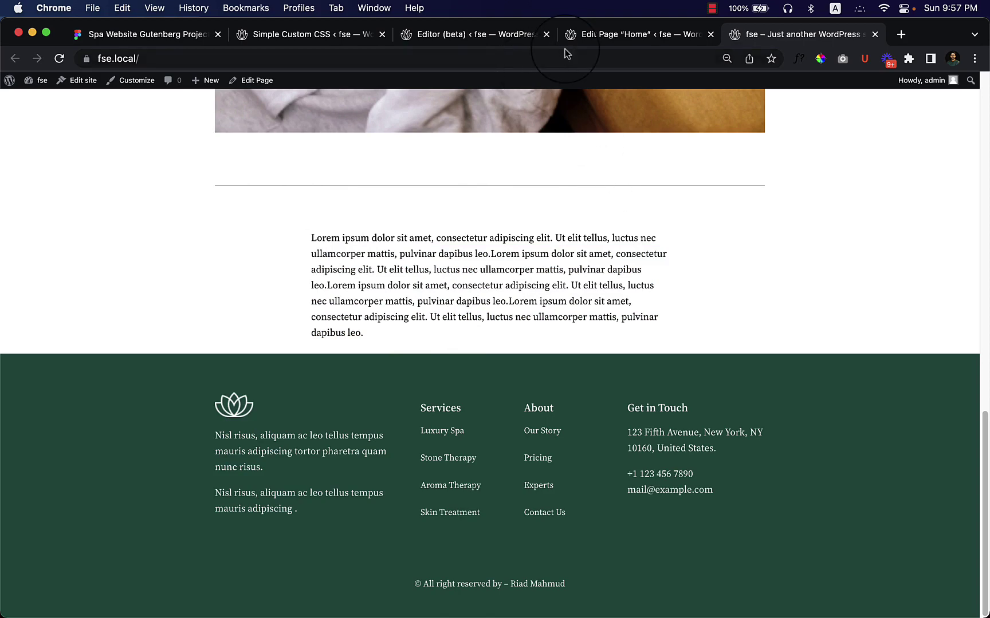
{"action": "scroll", "coordinate": [621, 229], "scroll_direction": "up", "scroll_amount": 15}
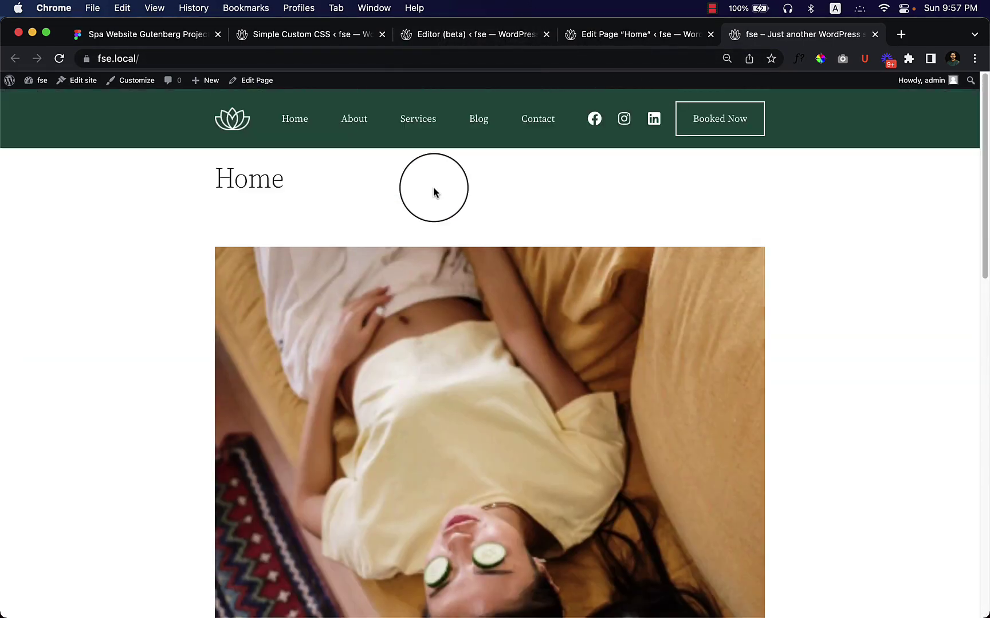
Move the Post Title block below the featured image in the Page template and save.
{"action": "left_click", "coordinate": [611, 44]}
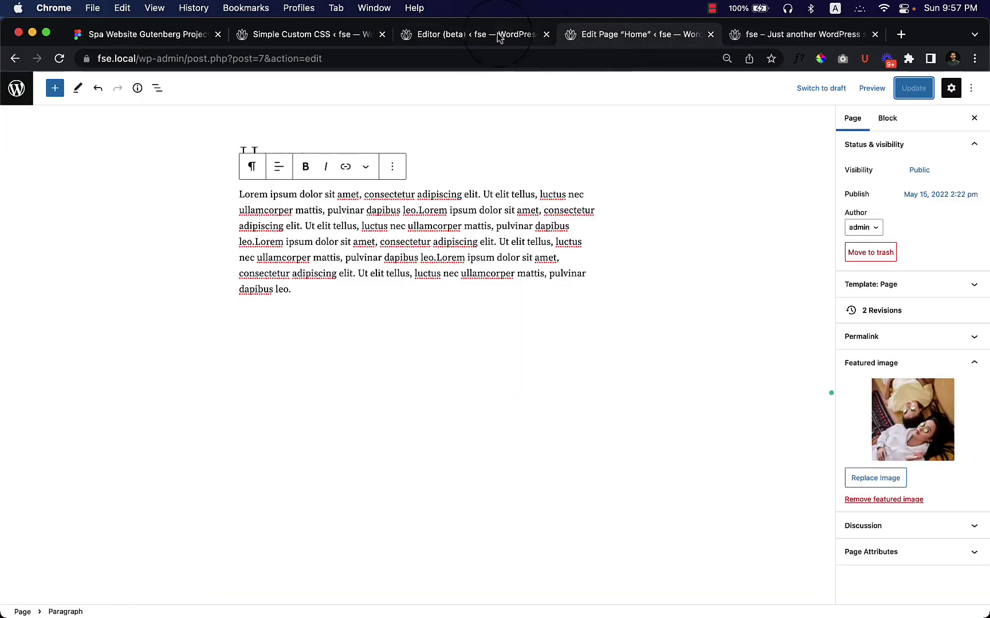
{"action": "left_click", "coordinate": [438, 40]}
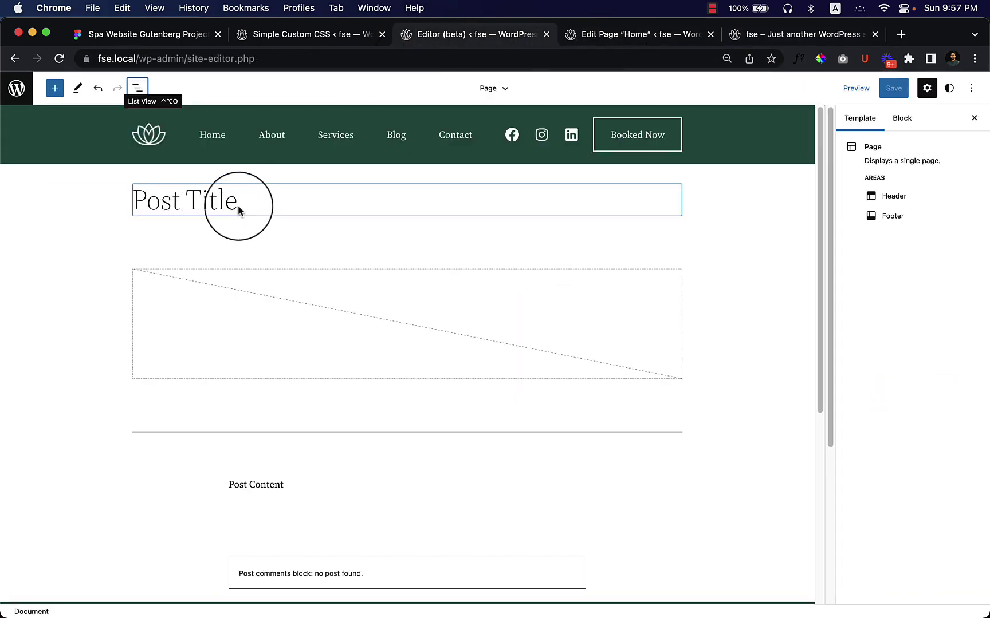
{"action": "scroll", "coordinate": [325, 455], "scroll_direction": "down", "scroll_amount": 3}
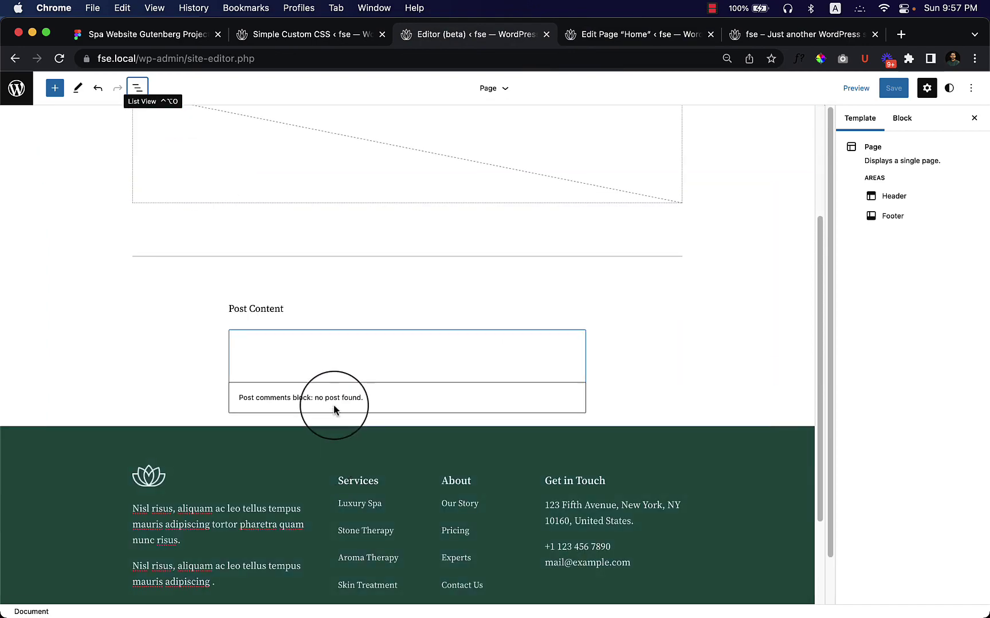
{"action": "scroll", "coordinate": [333, 404], "scroll_direction": "up", "scroll_amount": 3}
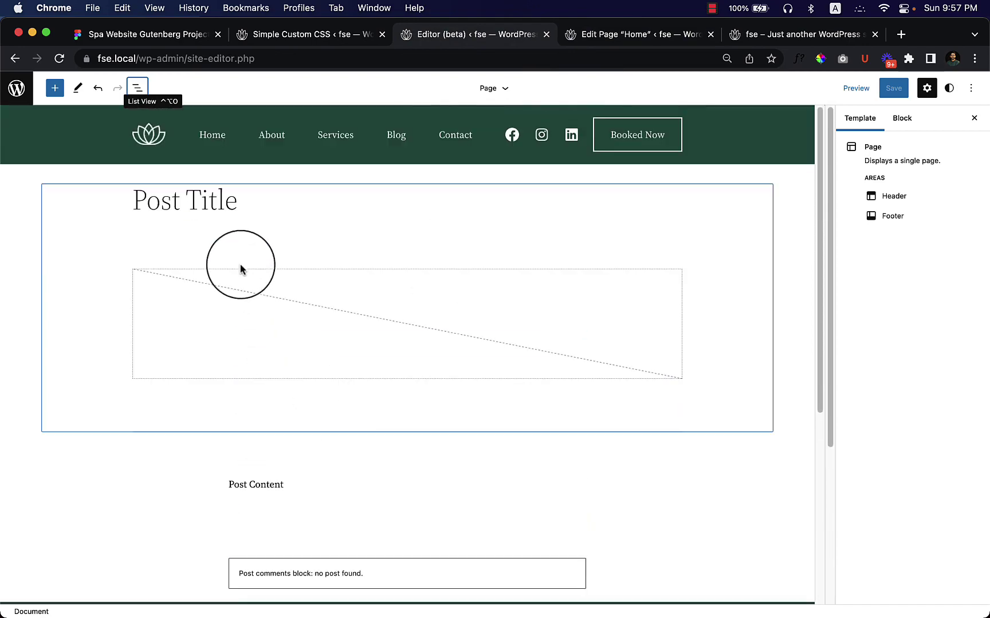
{"action": "left_click", "coordinate": [252, 202]}
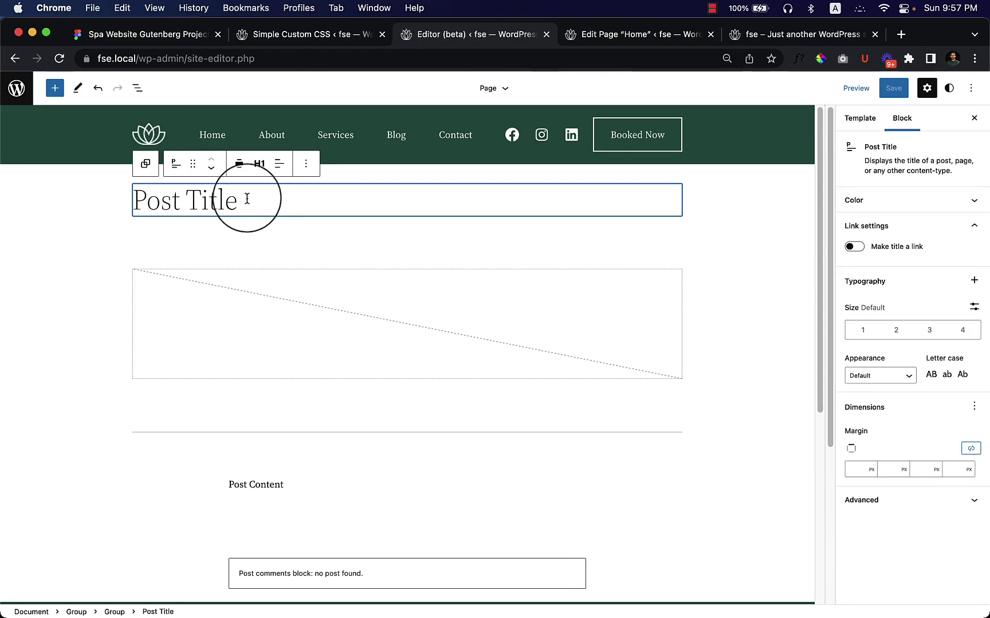
{"action": "left_click", "coordinate": [218, 171]}
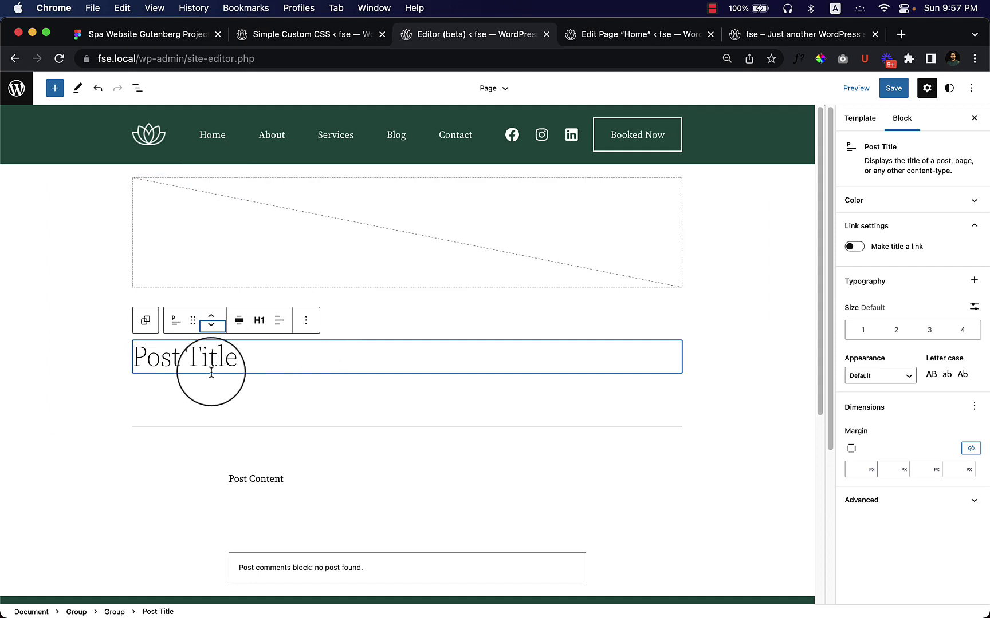
{"action": "left_click", "coordinate": [386, 257]}
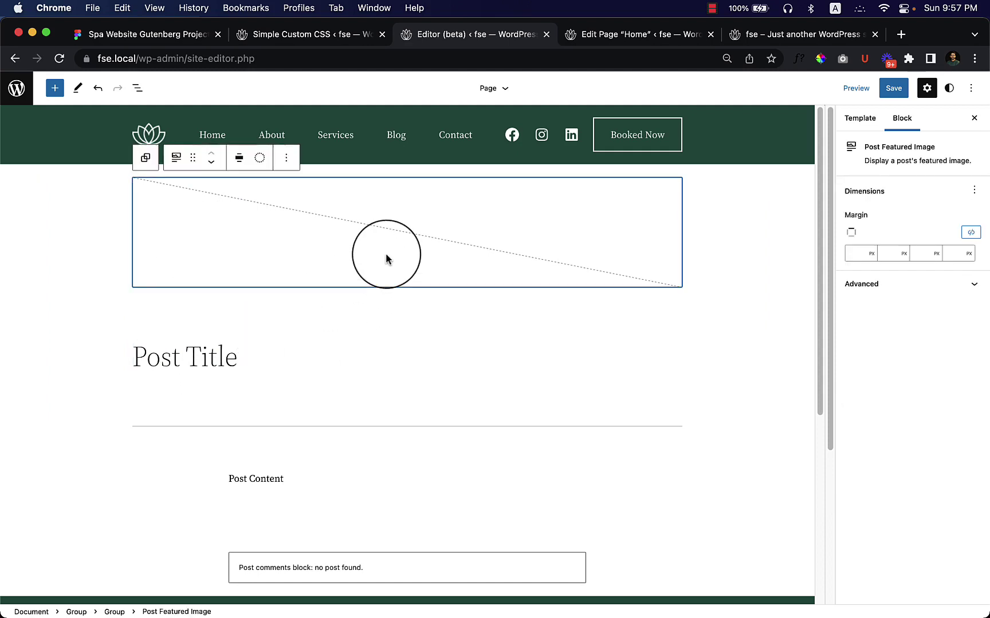
{"action": "left_click", "coordinate": [893, 88]}
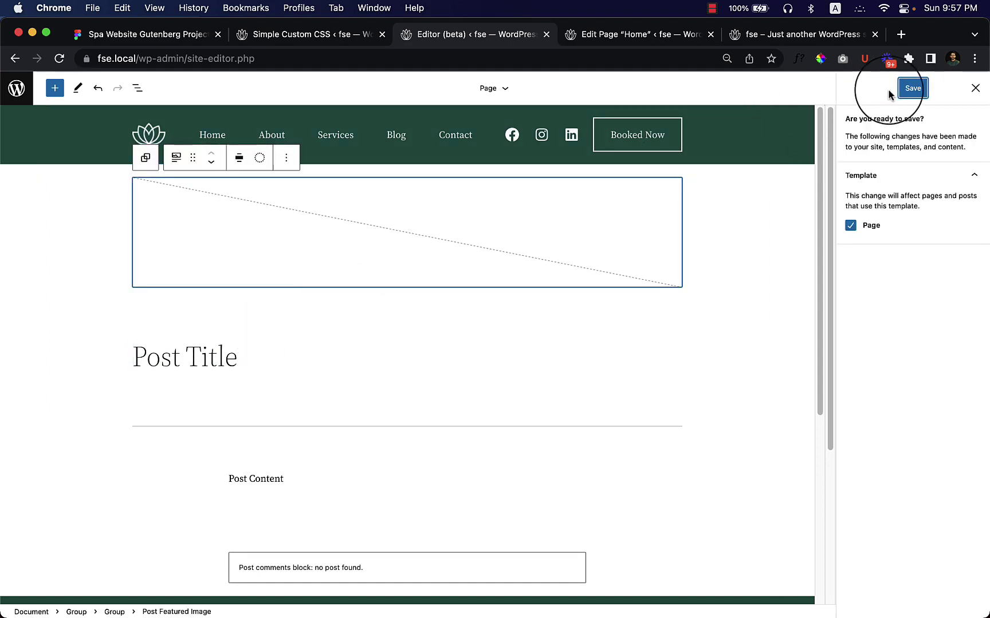
{"action": "left_click", "coordinate": [903, 95]}
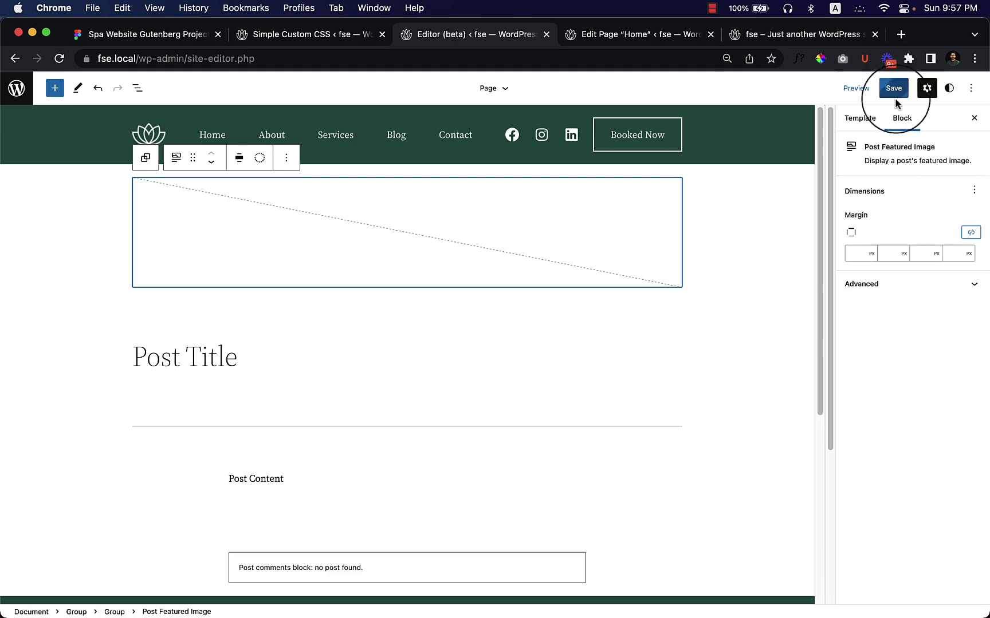
{"action": "left_click", "coordinate": [848, 36]}
{"action": "right_click", "coordinate": [426, 198]}
{"action": "left_click", "coordinate": [458, 237]}
{"action": "scroll", "coordinate": [456, 230], "scroll_direction": "down", "scroll_amount": 10}
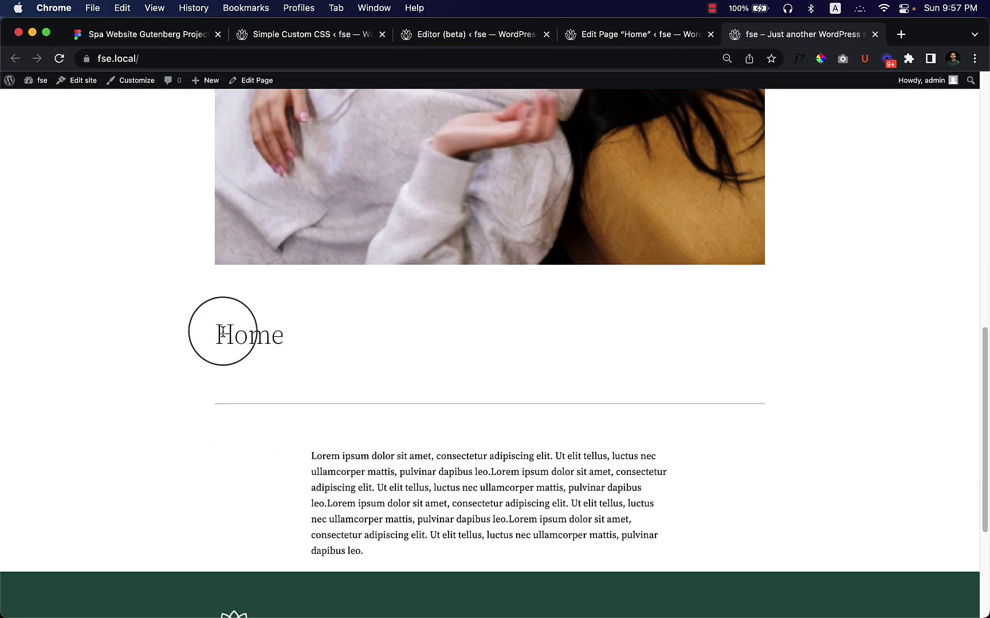
{"action": "double_click", "coordinate": [222, 332]}
{"action": "left_click", "coordinate": [300, 349]}
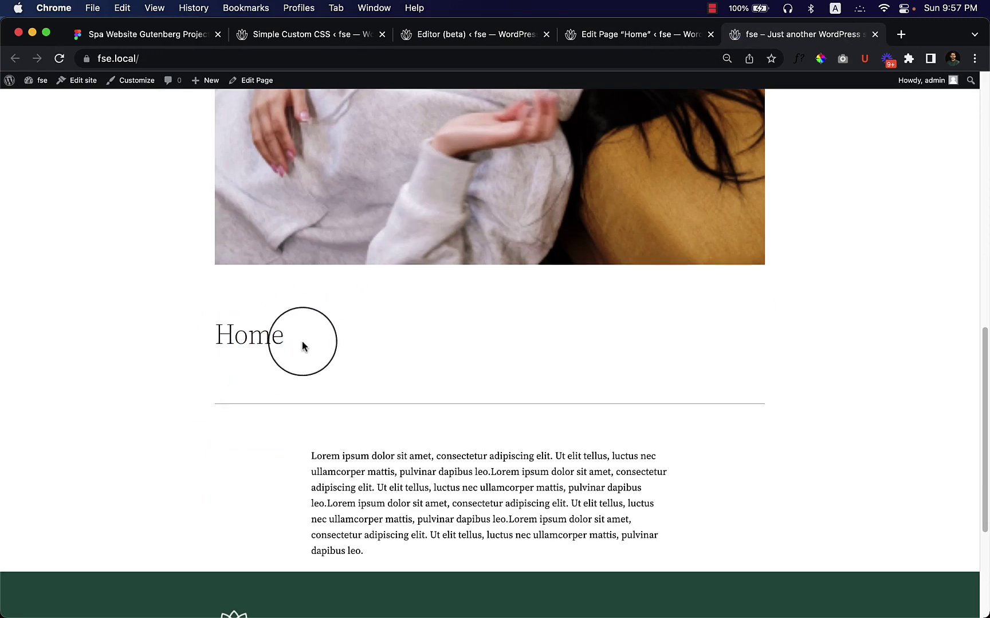
{"action": "scroll", "coordinate": [302, 345], "scroll_direction": "down", "scroll_amount": 2}
{"action": "scroll", "coordinate": [302, 344], "scroll_direction": "up", "scroll_amount": 5}
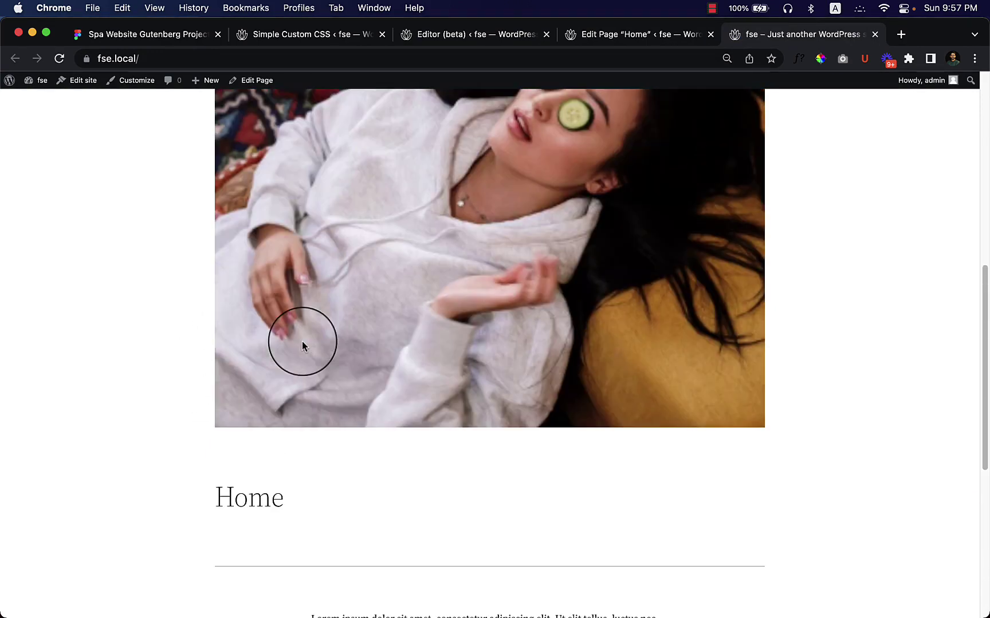
{"action": "left_click_drag", "start_coordinate": [223, 499], "coordinate": [296, 499]}
{"action": "left_click", "coordinate": [358, 510]}
{"action": "scroll", "coordinate": [404, 475], "scroll_direction": "up", "scroll_amount": 10}
{"action": "scroll", "coordinate": [405, 482], "scroll_direction": "down", "scroll_amount": 3}
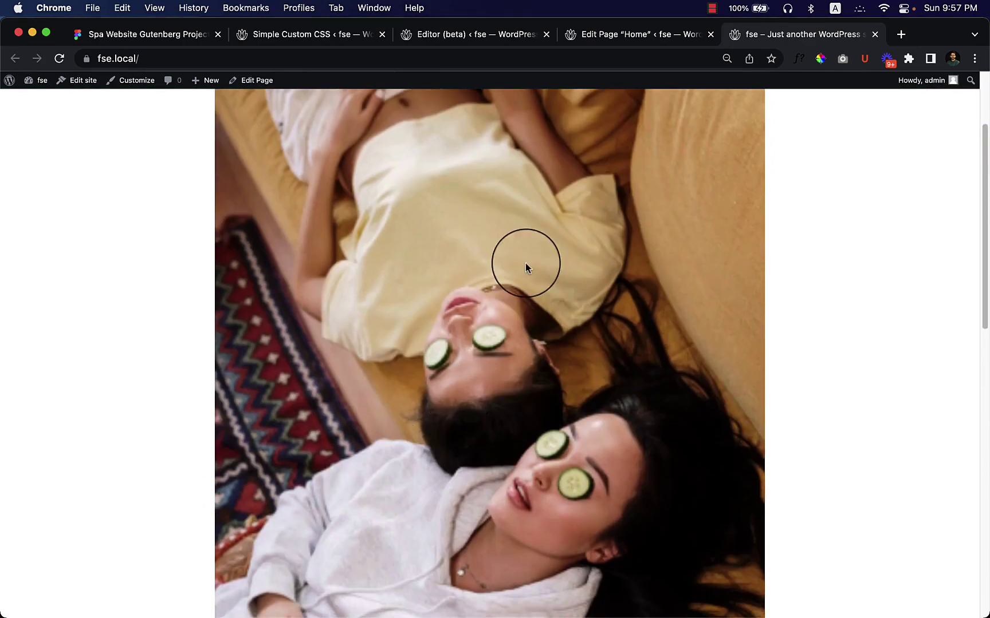
Delete the image-and-title group, the other group, and the spacer above Post Content.
{"action": "left_click", "coordinate": [441, 40]}
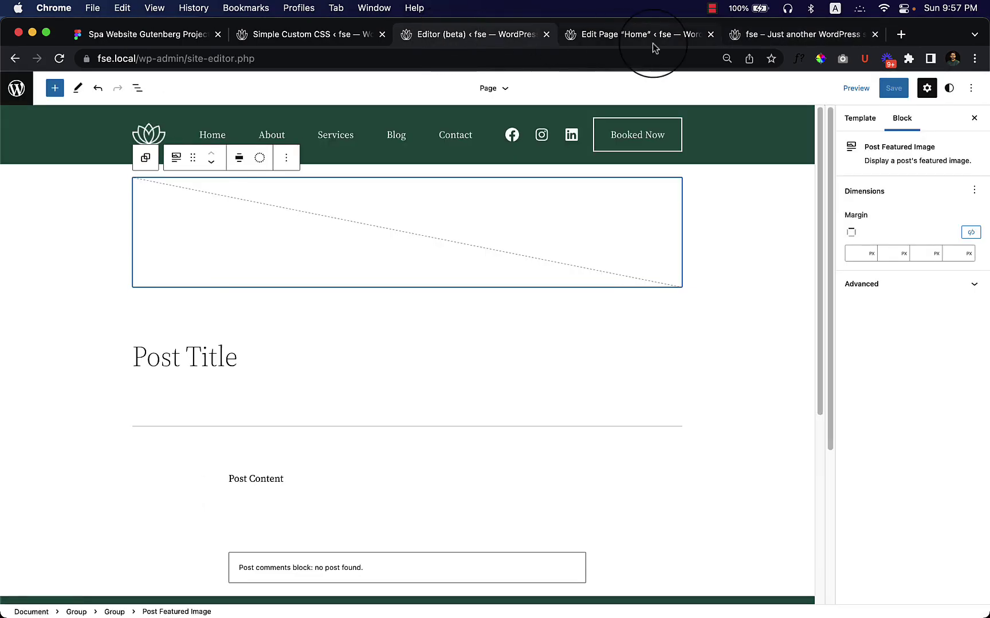
{"action": "scroll", "coordinate": [438, 397], "scroll_direction": "down", "scroll_amount": 7}
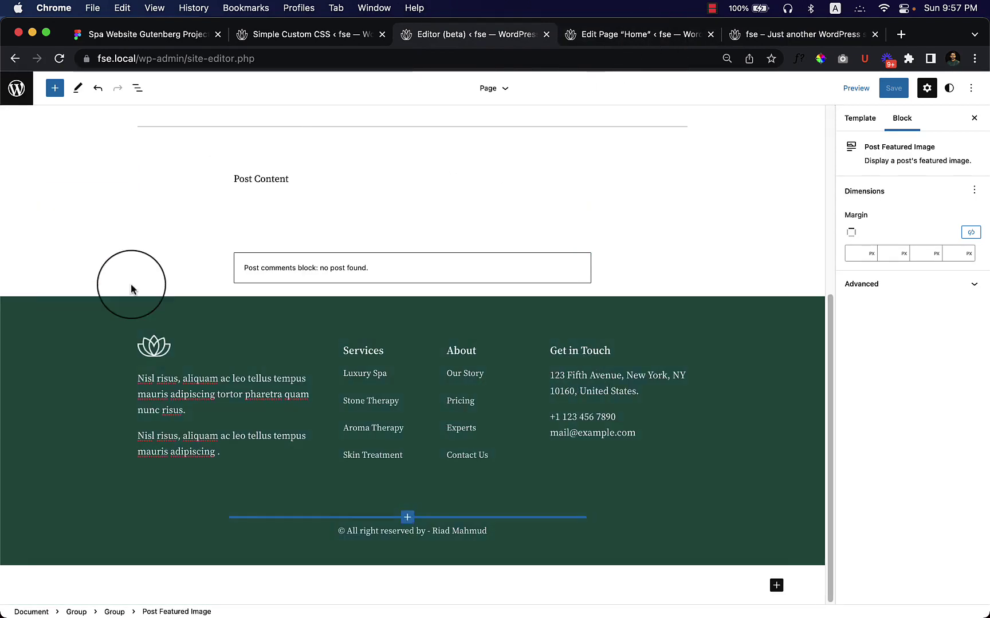
{"action": "scroll", "coordinate": [130, 285], "scroll_direction": "up", "scroll_amount": 7}
{"action": "left_click", "coordinate": [105, 235]}
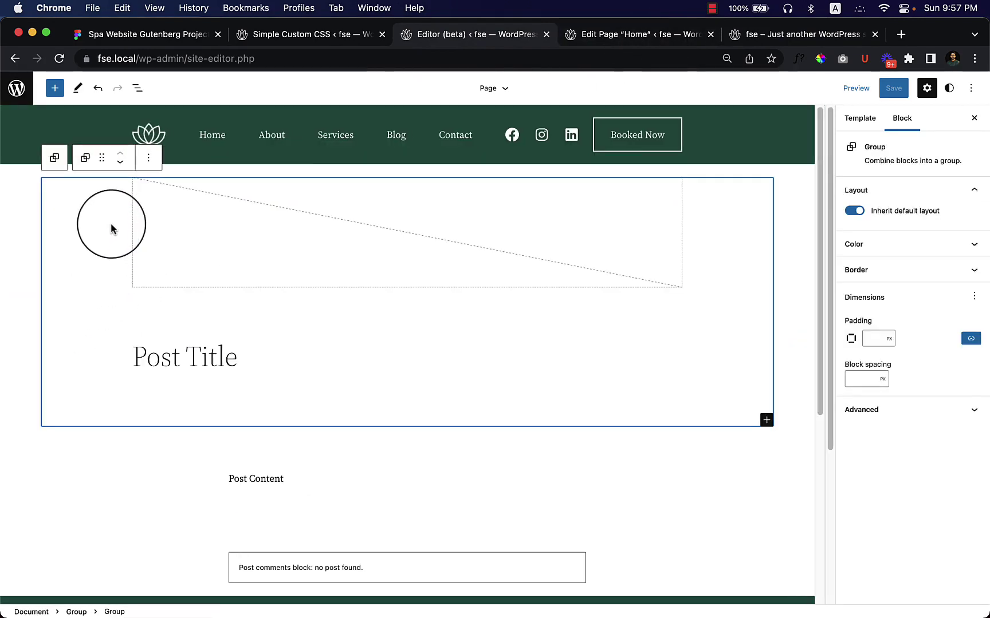
{"action": "left_click", "coordinate": [148, 157]}
{"action": "left_click", "coordinate": [199, 394]}
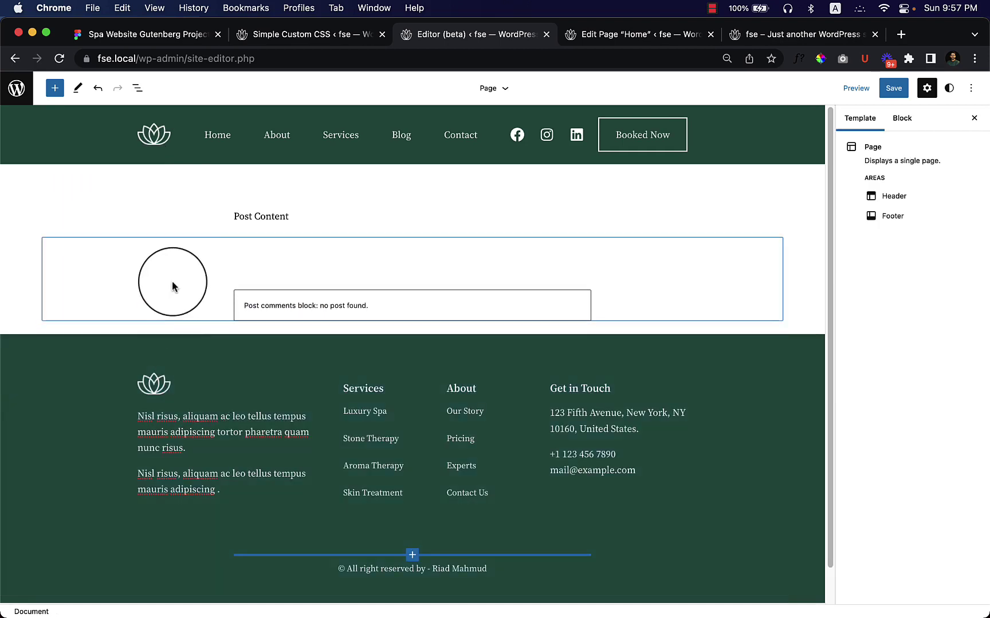
{"action": "left_click", "coordinate": [181, 277]}
{"action": "left_click", "coordinate": [149, 218]}
{"action": "left_click", "coordinate": [156, 450]}
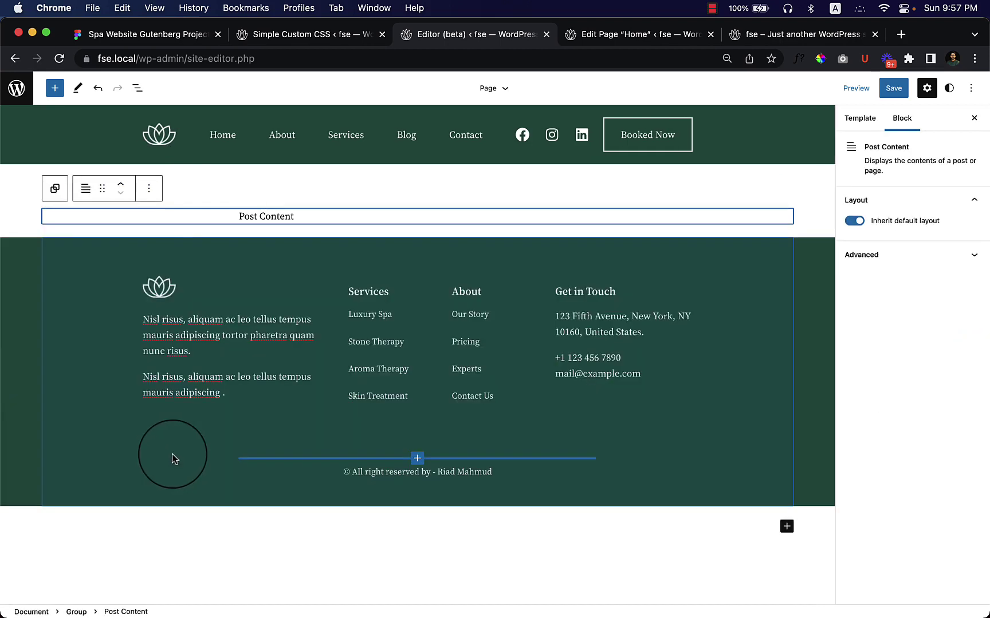
{"action": "left_click", "coordinate": [209, 185]}
{"action": "left_click", "coordinate": [148, 157]}
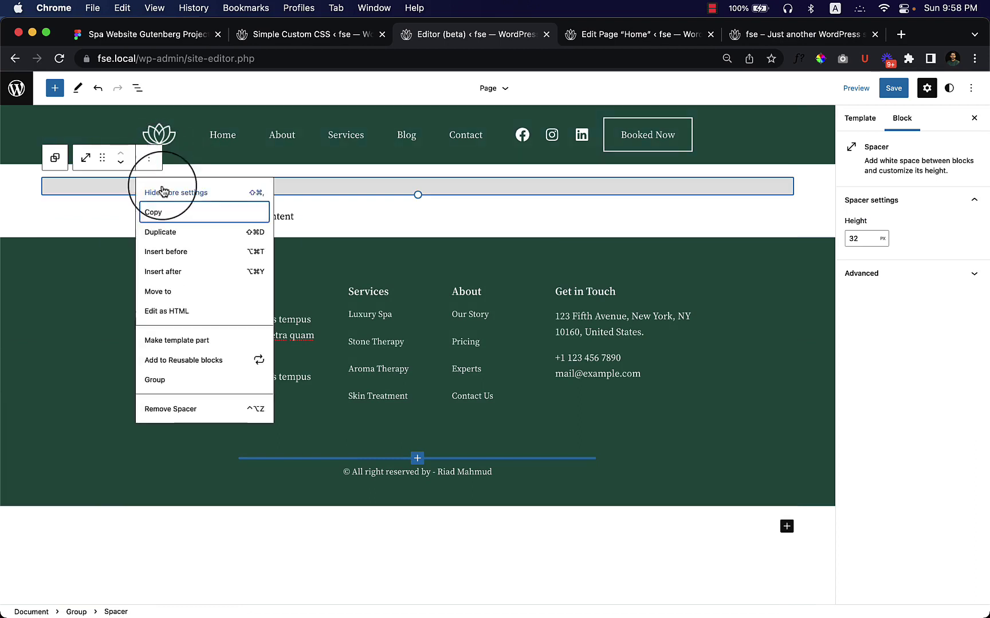
{"action": "left_click", "coordinate": [163, 410]}
In List View, collapse Header and Footer and select the Group's Post Content block.
{"action": "left_click", "coordinate": [137, 88]}
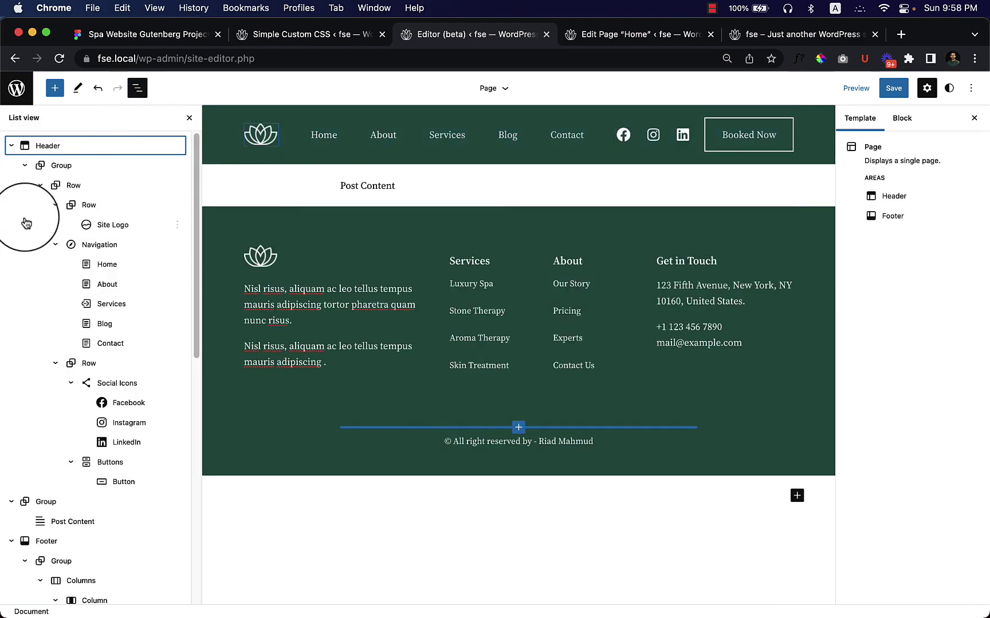
{"action": "left_click", "coordinate": [12, 146]}
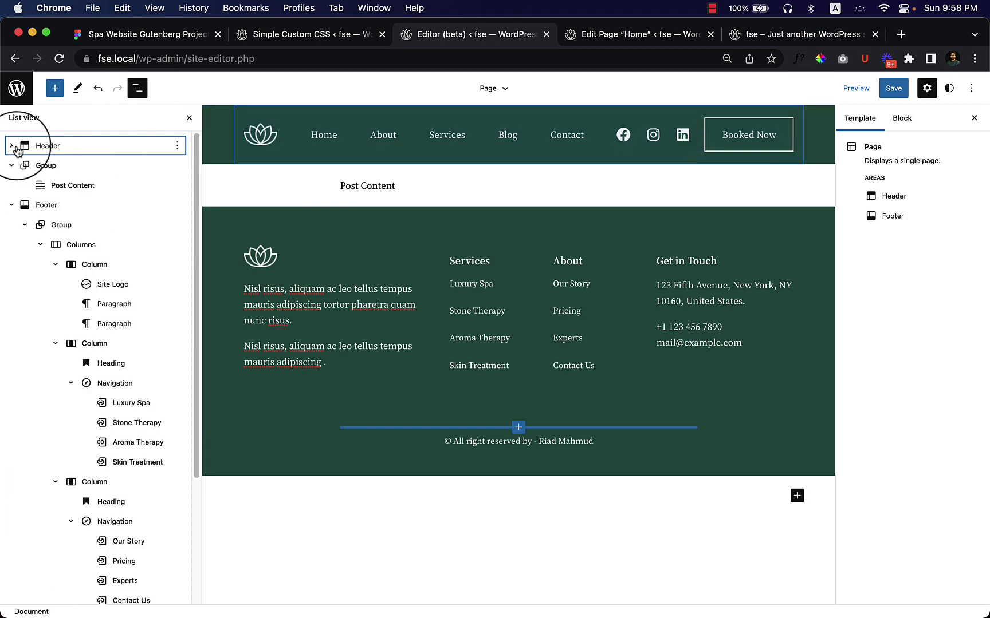
{"action": "left_click", "coordinate": [12, 205]}
{"action": "left_click", "coordinate": [70, 169]}
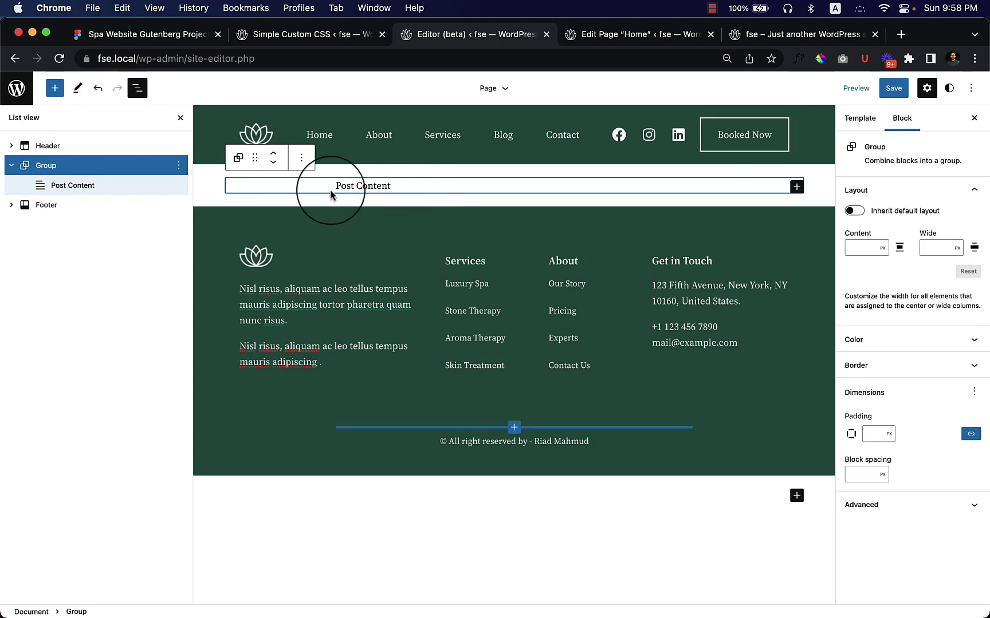
{"action": "left_click", "coordinate": [100, 187]}
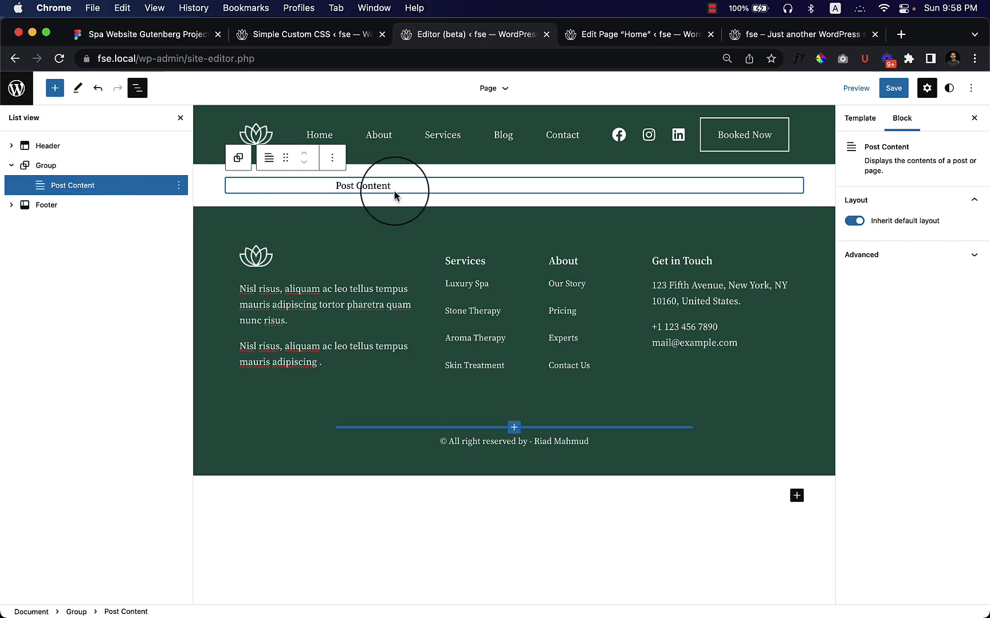
{"action": "left_click", "coordinate": [804, 35]}
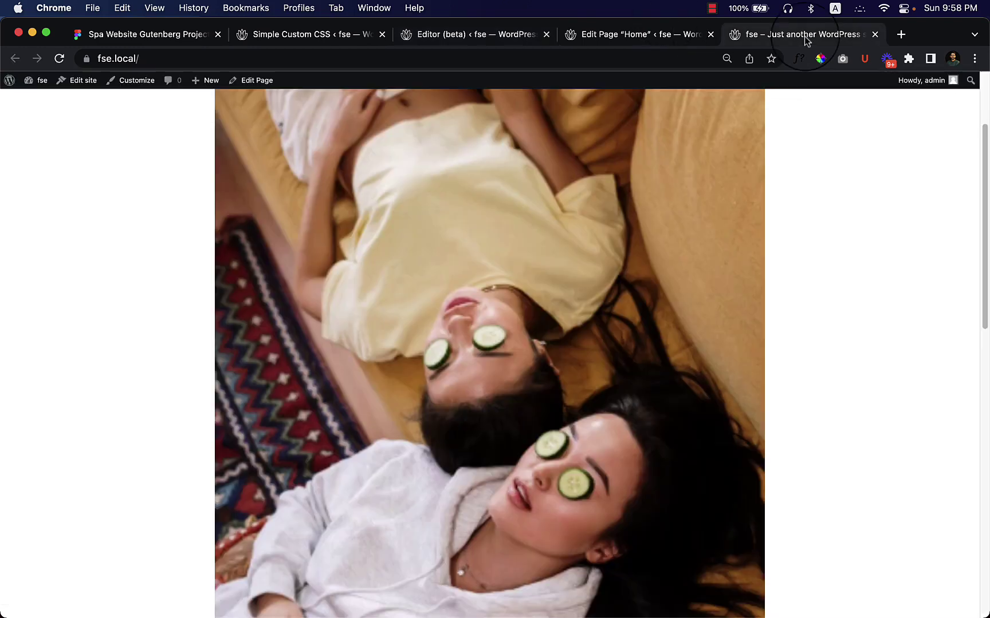
Remove the Post Content block from the template's Group and save the Page template.
{"action": "left_click", "coordinate": [453, 36]}
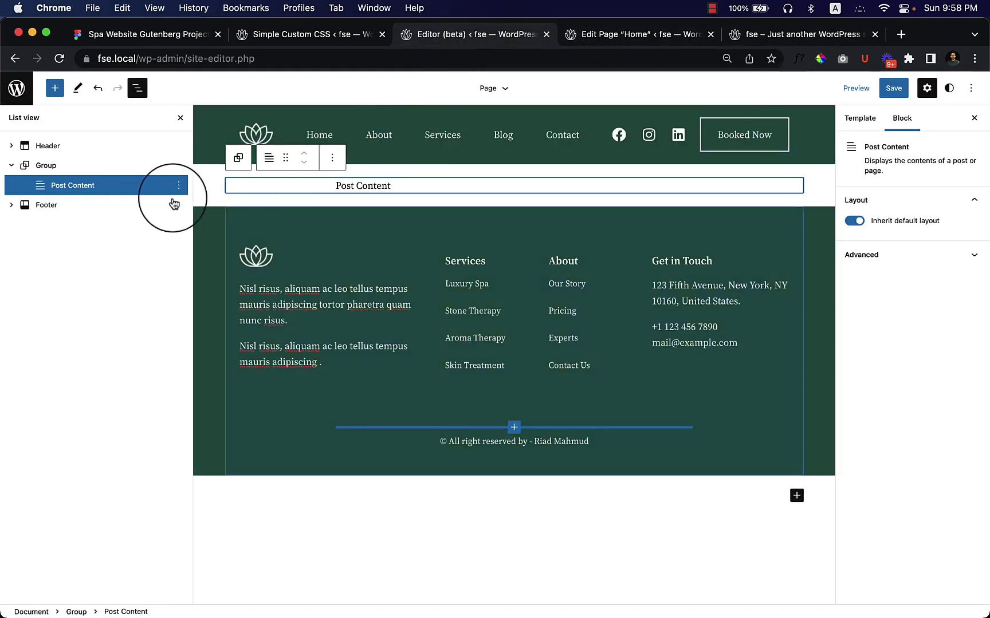
{"action": "left_click", "coordinate": [330, 164]}
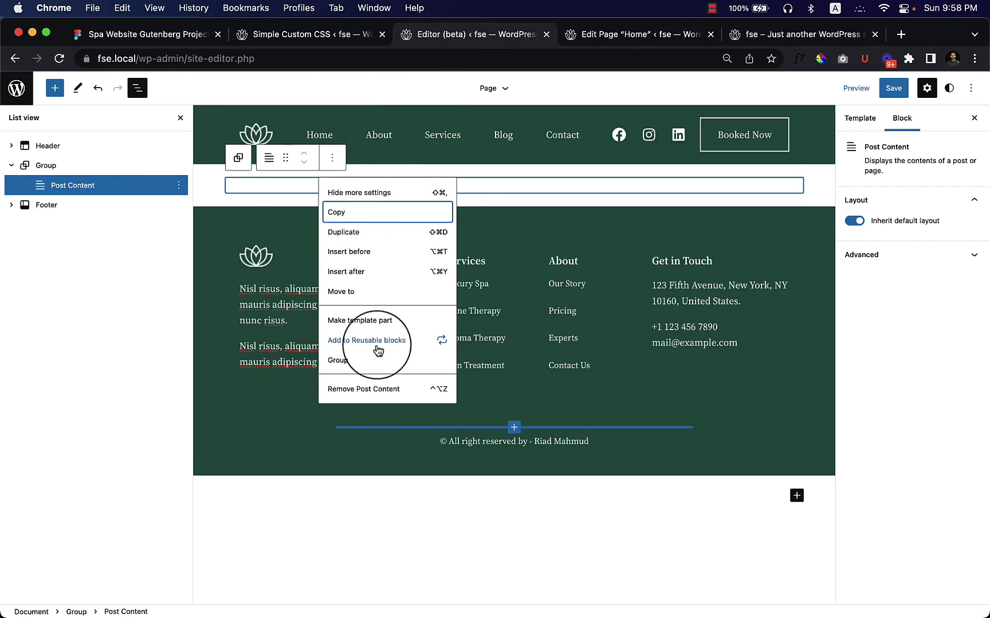
{"action": "left_click", "coordinate": [364, 389]}
{"action": "left_click", "coordinate": [894, 88]}
{"action": "left_click", "coordinate": [910, 88]}
Reload the live homepage to confirm only header and footer remain.
{"action": "left_click", "coordinate": [804, 44]}
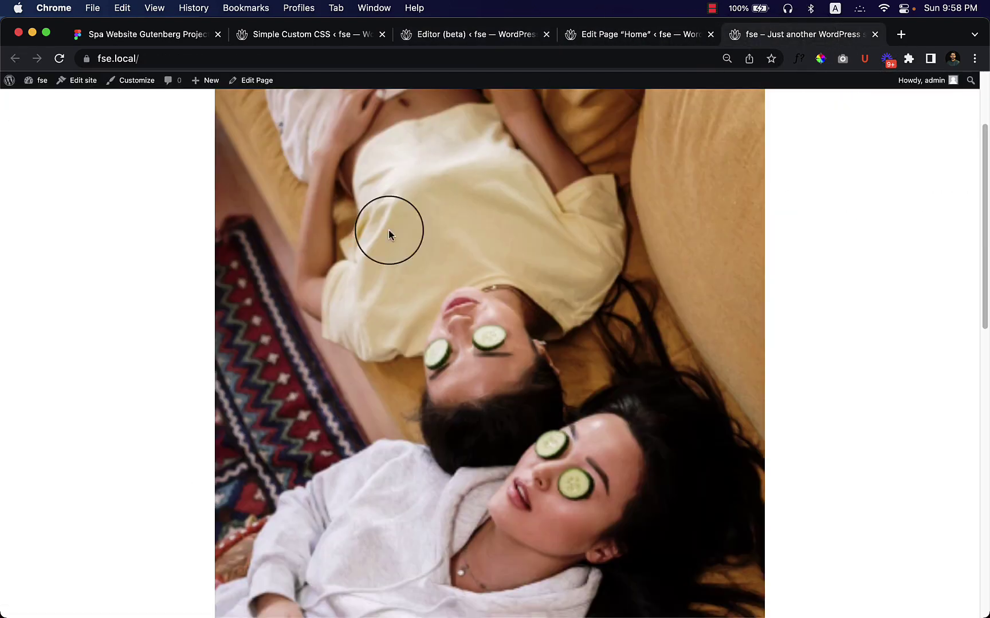
{"action": "scroll", "coordinate": [409, 287], "scroll_direction": "up", "scroll_amount": 3}
{"action": "scroll", "coordinate": [724, 352], "scroll_direction": "down", "scroll_amount": 3}
{"action": "right_click", "coordinate": [780, 381]}
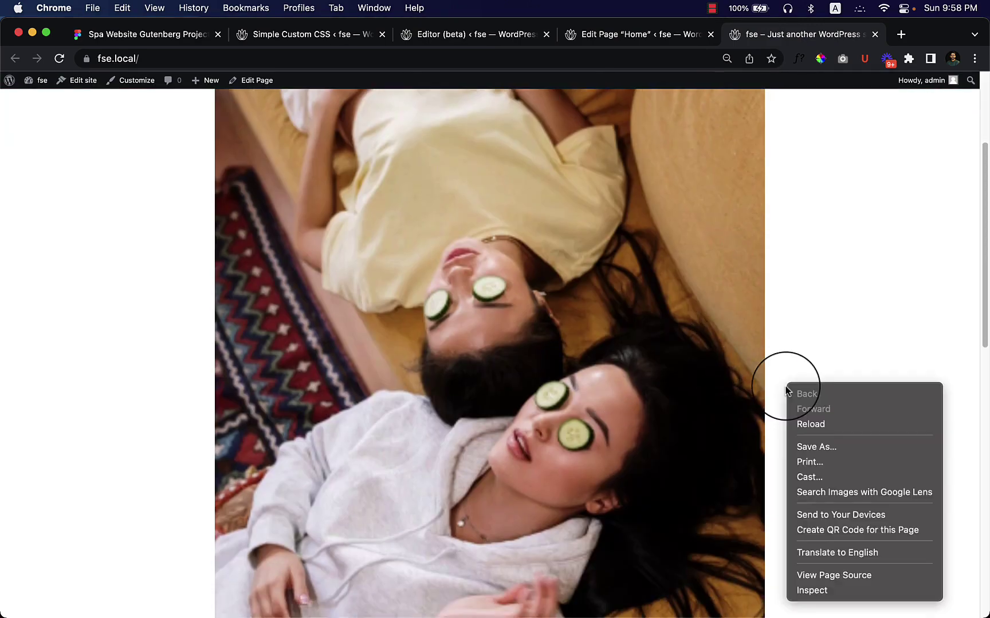
{"action": "left_click", "coordinate": [801, 424]}
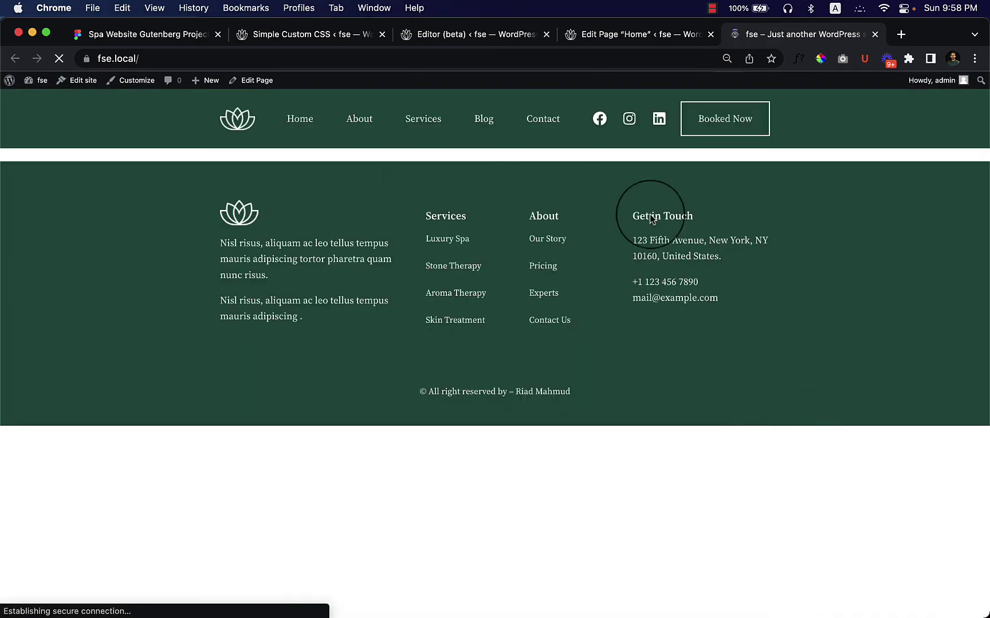
Check the Home page's settings in its editor, then reload the live homepage again.
{"action": "left_click", "coordinate": [639, 38]}
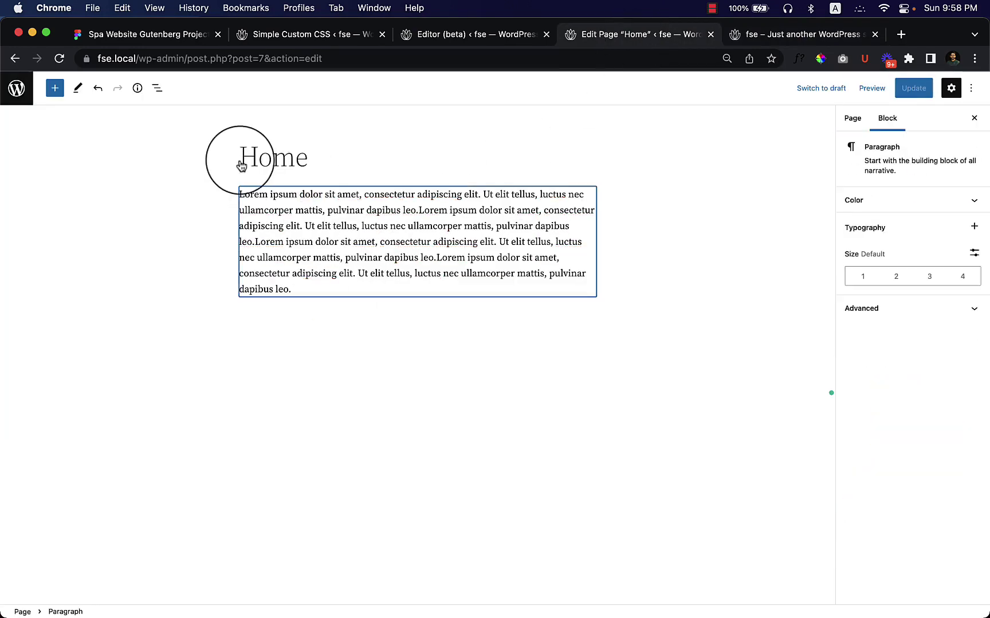
{"action": "left_click", "coordinate": [852, 118]}
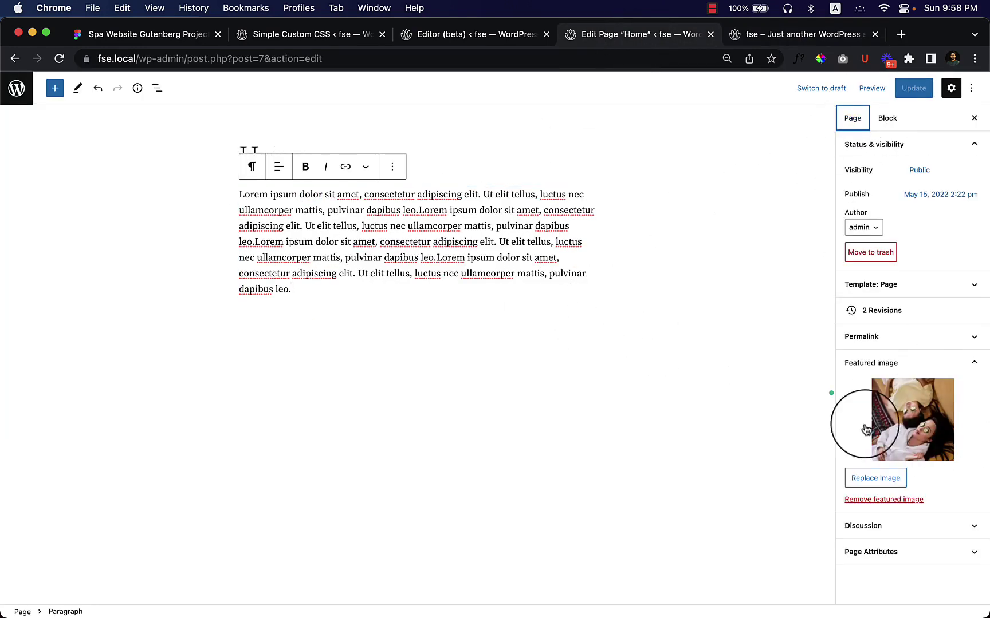
{"action": "left_click", "coordinate": [771, 43]}
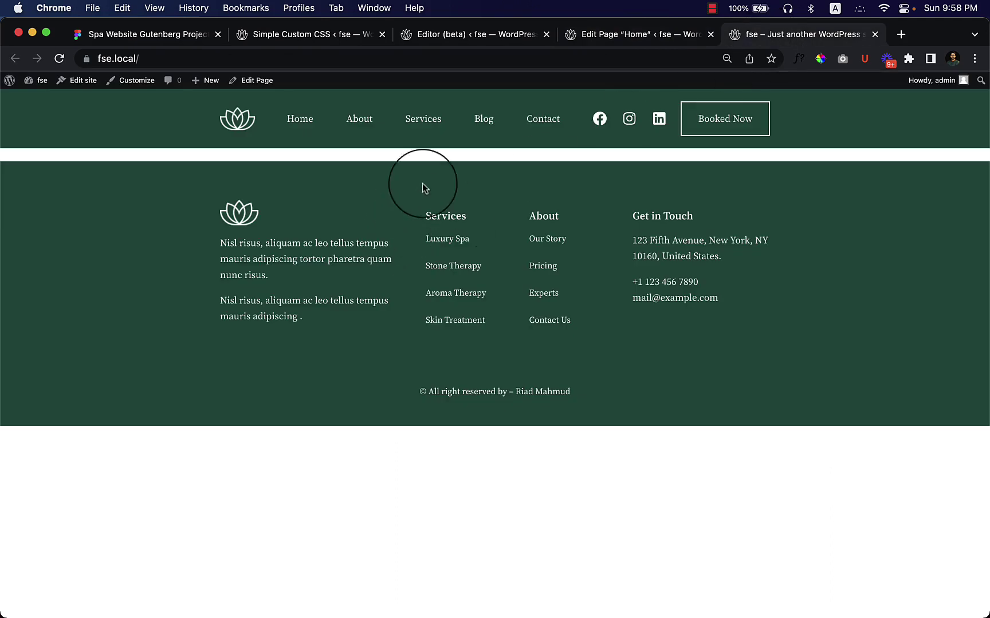
{"action": "right_click", "coordinate": [447, 150]}
{"action": "left_click", "coordinate": [488, 193]}
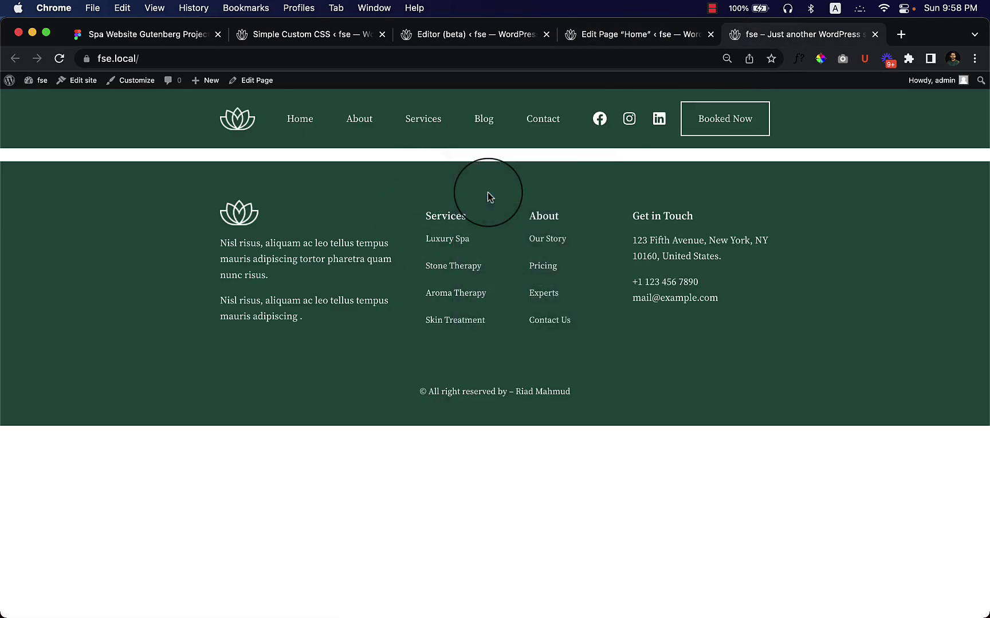
Open the full block library from the empty Group's inserter and scroll through it.
{"action": "left_click", "coordinate": [406, 35]}
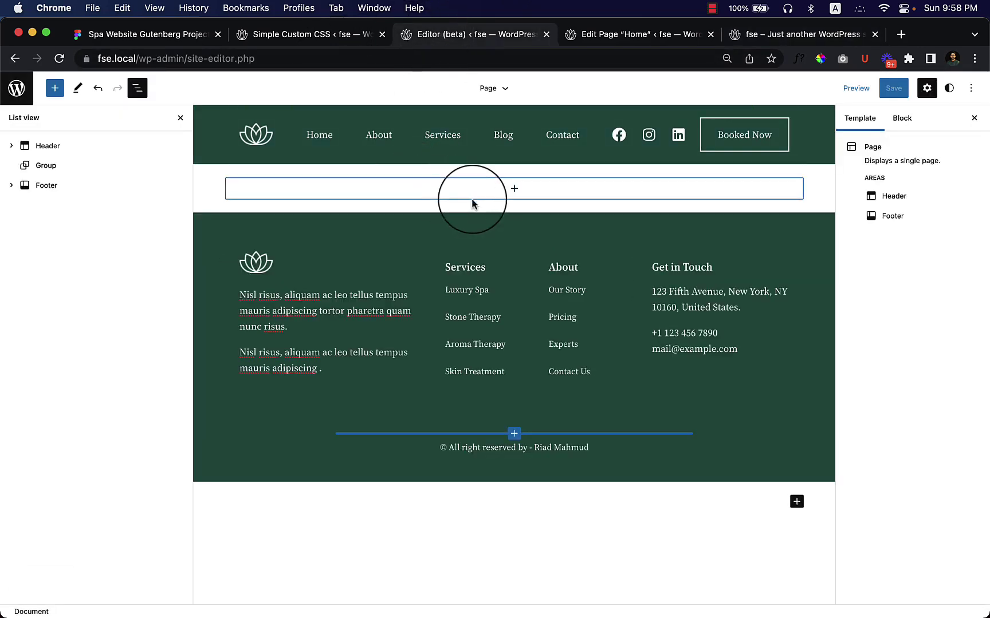
{"action": "left_click", "coordinate": [495, 193]}
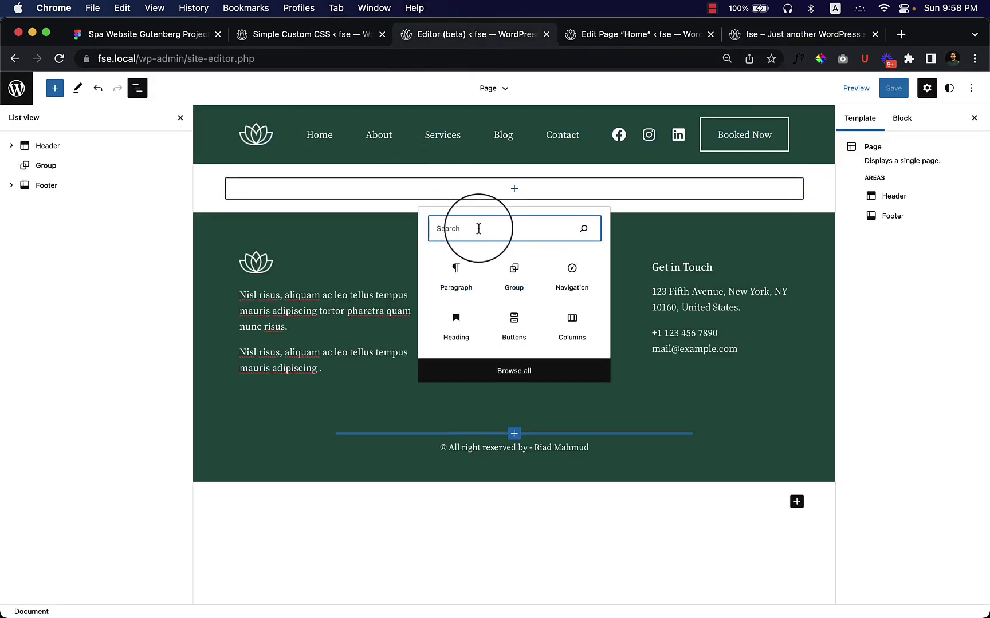
{"action": "left_click", "coordinate": [516, 371]}
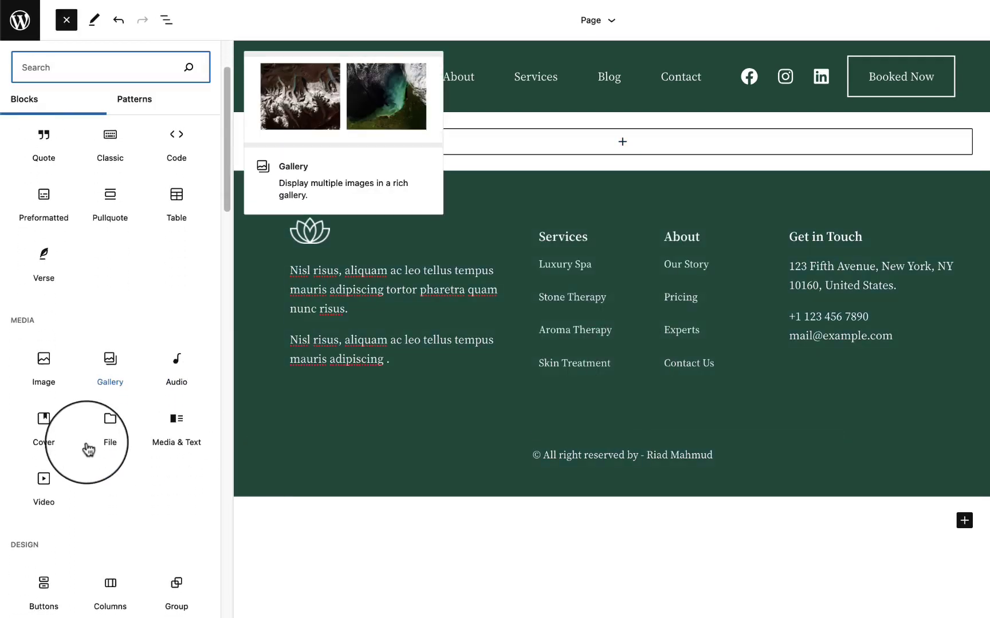
{"action": "left_click", "coordinate": [24, 131]}
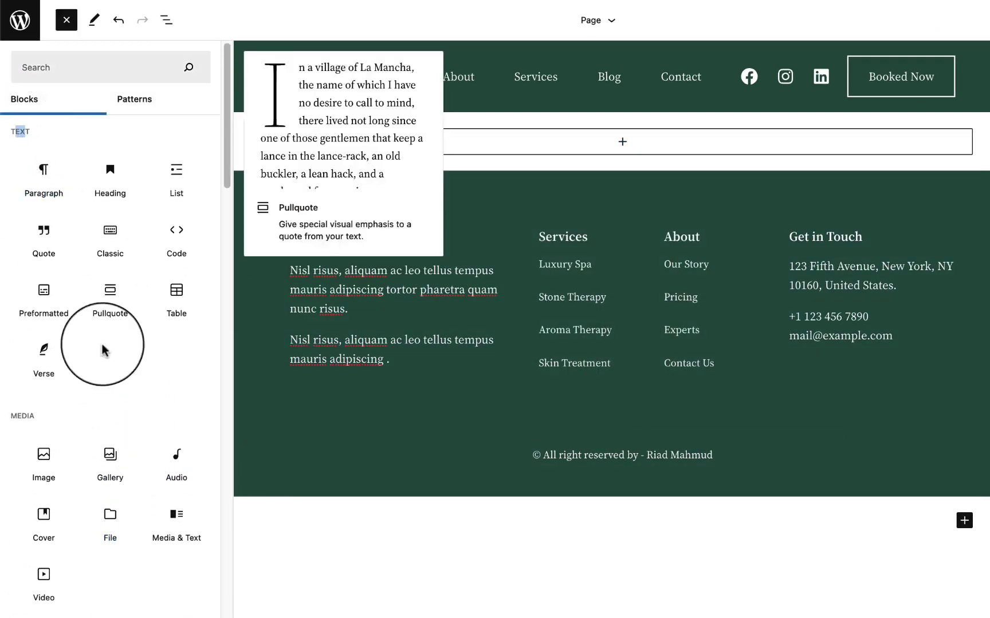
{"action": "scroll", "coordinate": [75, 413], "scroll_direction": "down", "scroll_amount": 1}
{"action": "scroll", "coordinate": [74, 414], "scroll_direction": "down", "scroll_amount": 10}
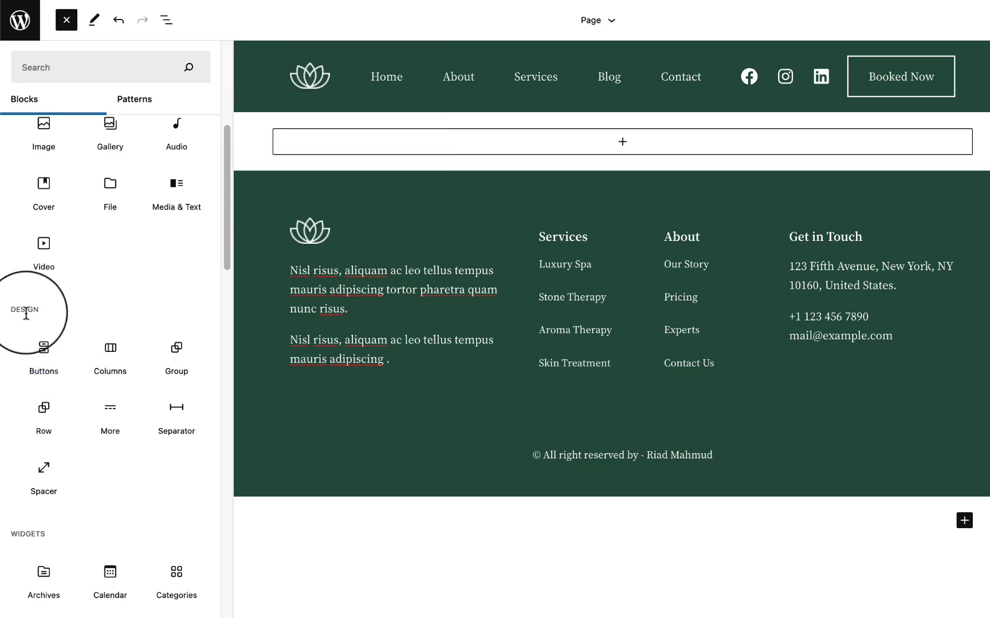
{"action": "scroll", "coordinate": [16, 373], "scroll_direction": "down", "scroll_amount": 3}
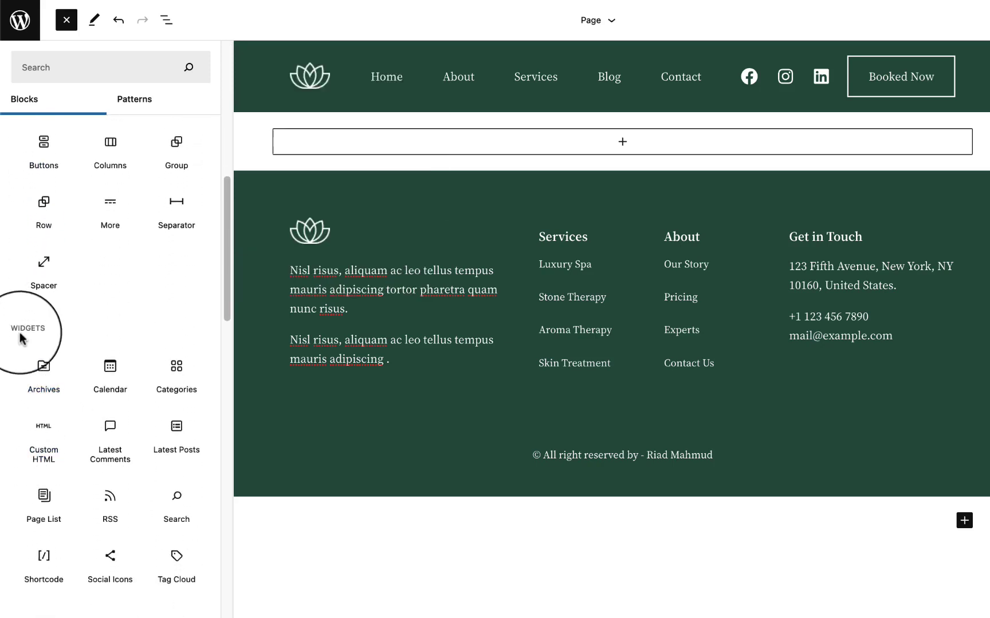
Drag the Post Content block from the Theme section into the empty Group.
{"action": "mouse_move", "coordinate": [42, 354]}
{"action": "scroll", "coordinate": [43, 358], "scroll_direction": "down", "scroll_amount": 5}
{"action": "mouse_move", "coordinate": [64, 531]}
{"action": "scroll", "coordinate": [67, 482], "scroll_direction": "down", "scroll_amount": 5}
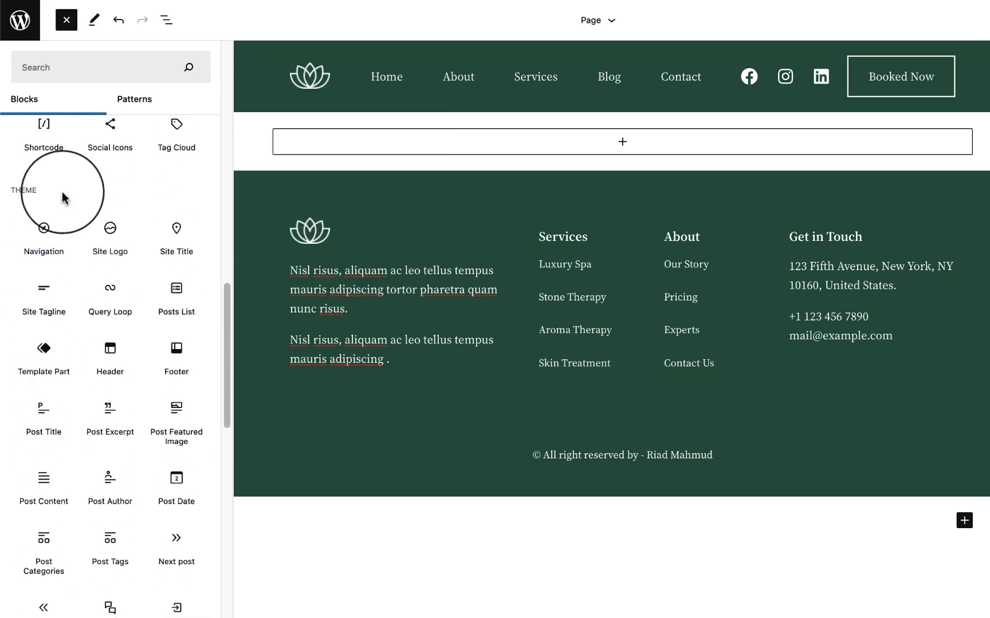
{"action": "left_click_drag", "start_coordinate": [26, 190], "coordinate": [34, 189]}
{"action": "mouse_move", "coordinate": [142, 532]}
{"action": "mouse_move", "coordinate": [129, 503]}
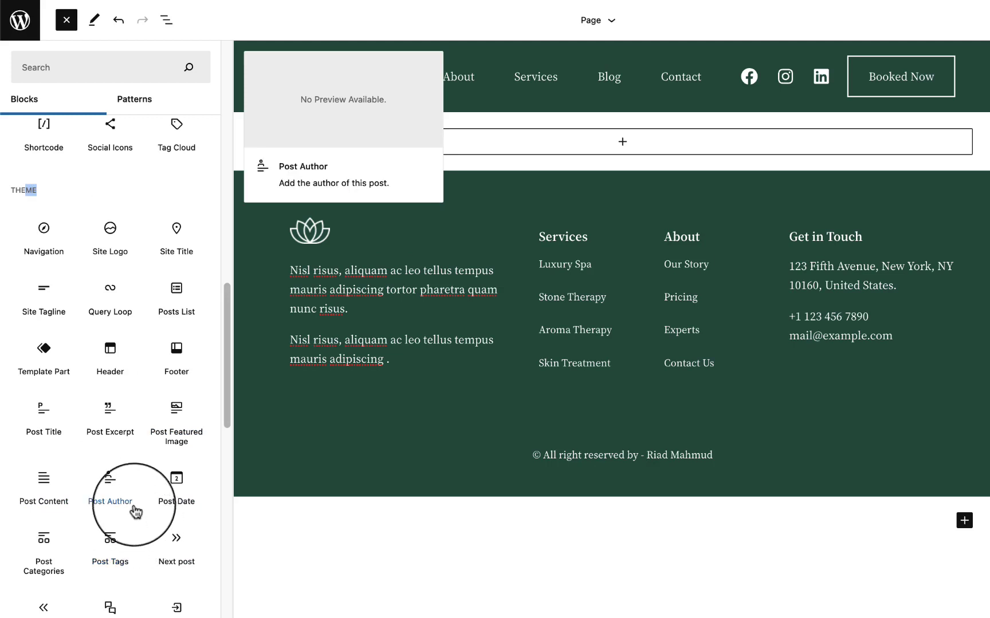
{"action": "scroll", "coordinate": [112, 467], "scroll_direction": "down", "scroll_amount": 1}
{"action": "scroll", "coordinate": [110, 466], "scroll_direction": "down", "scroll_amount": 5}
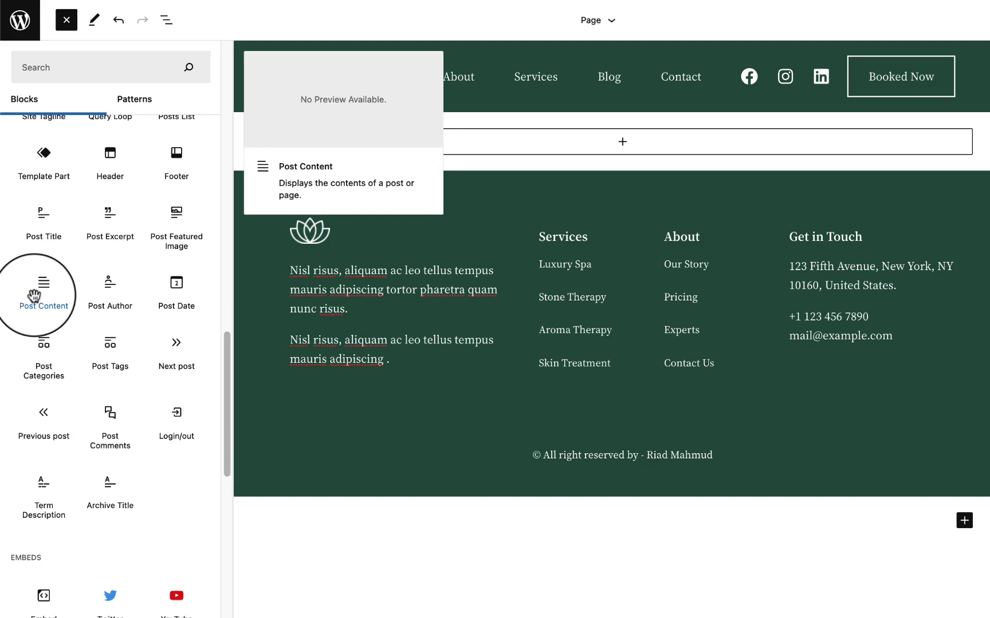
{"action": "left_click_drag", "start_coordinate": [34, 295], "coordinate": [550, 152]}
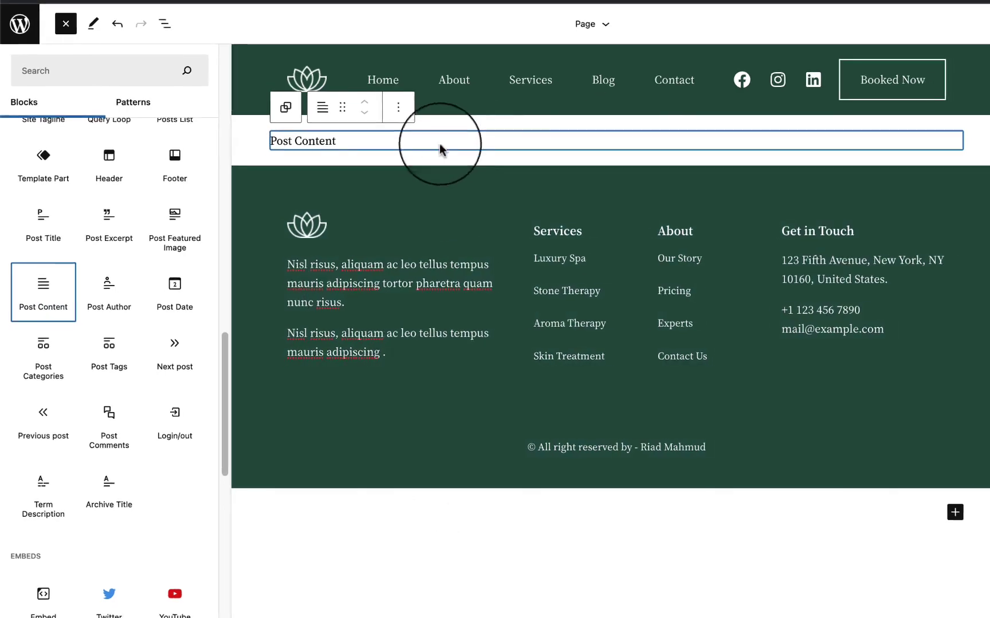
Give the Group around Post Content a 1000 px content width and save the template.
{"action": "left_click", "coordinate": [440, 143]}
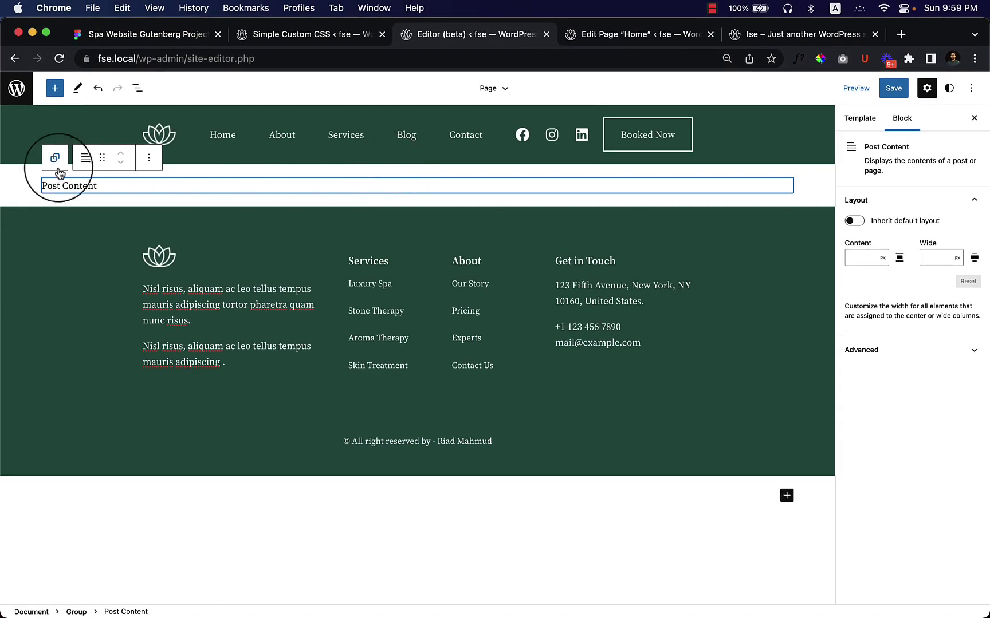
{"action": "left_click", "coordinate": [137, 88]}
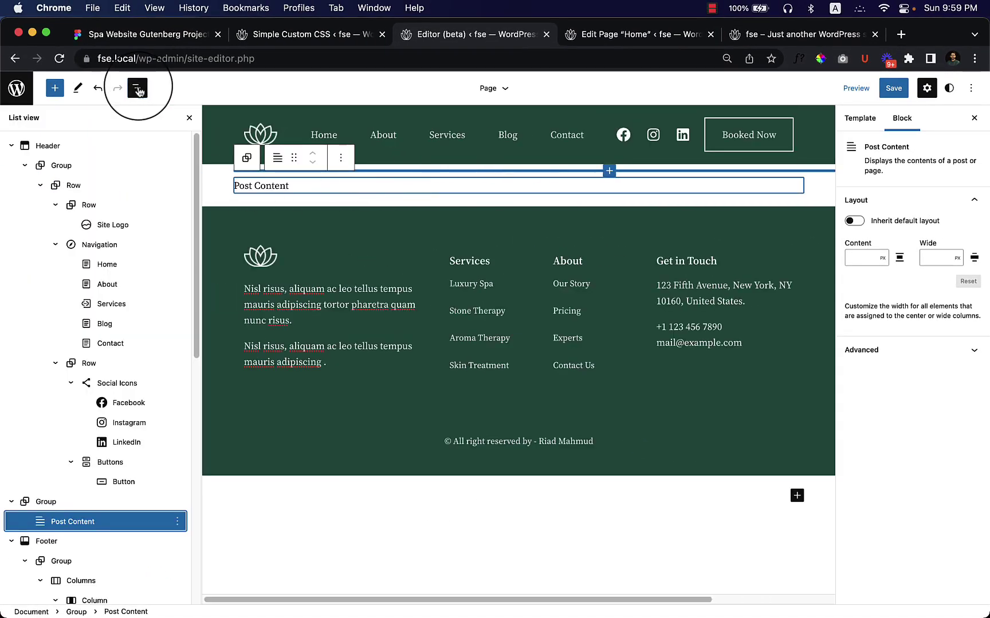
{"action": "left_click", "coordinate": [37, 501]}
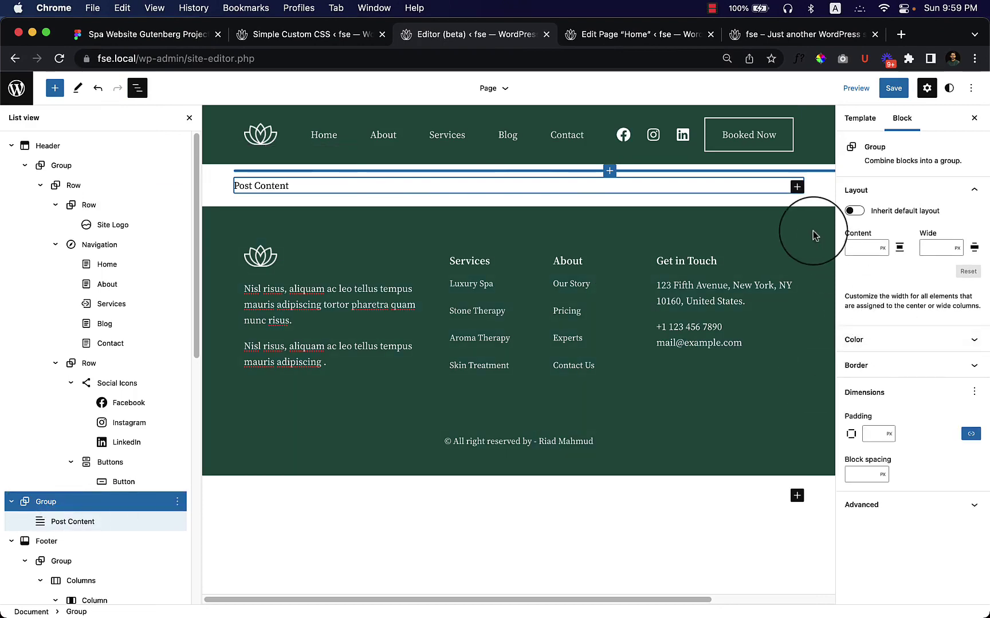
{"action": "type", "text": "1"}
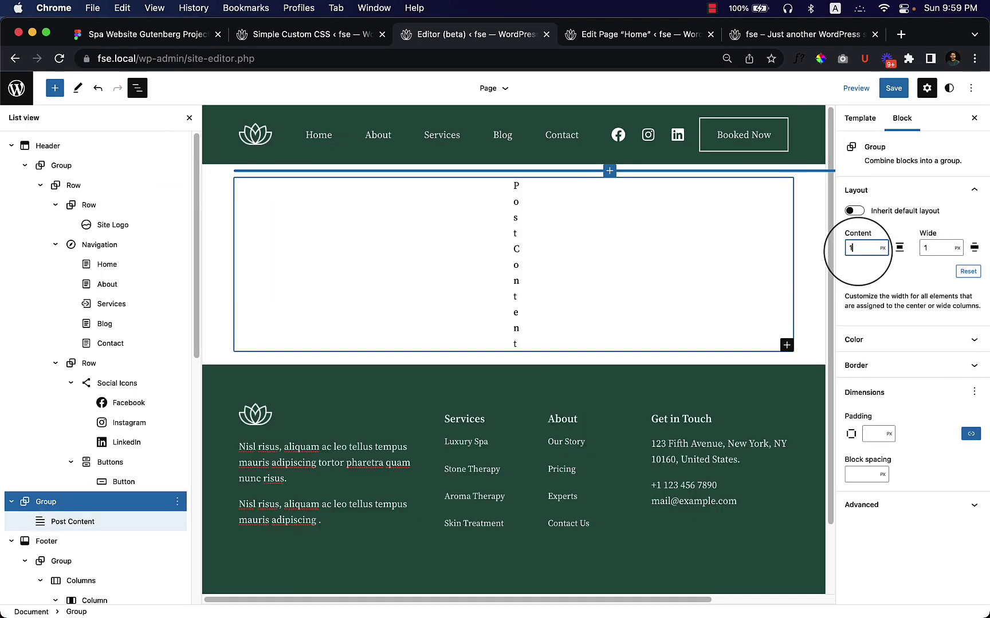
{"action": "type", "text": "000"}
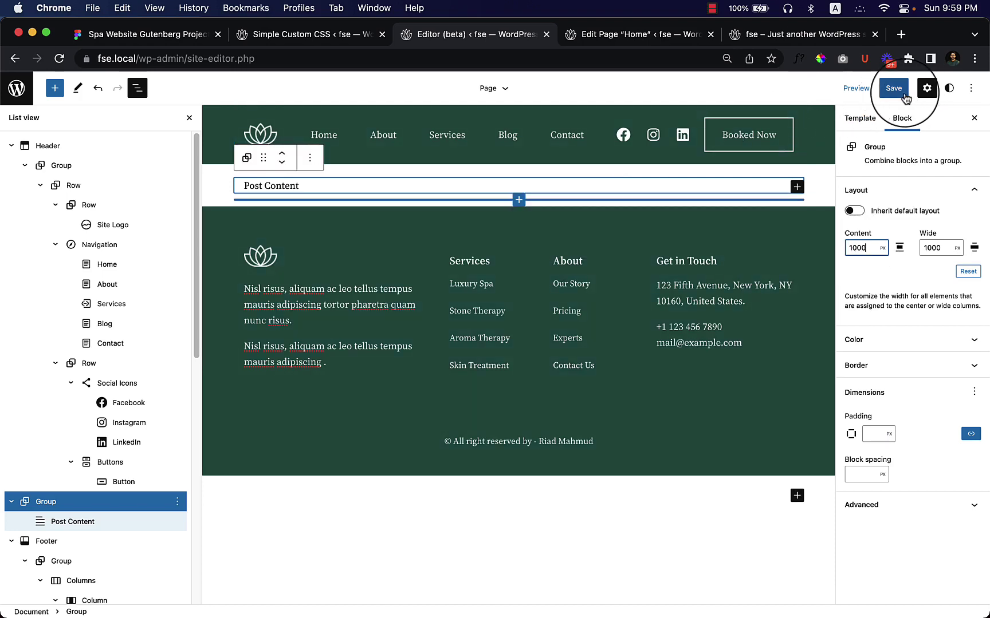
{"action": "left_click", "coordinate": [903, 95]}
{"action": "left_click", "coordinate": [906, 91]}
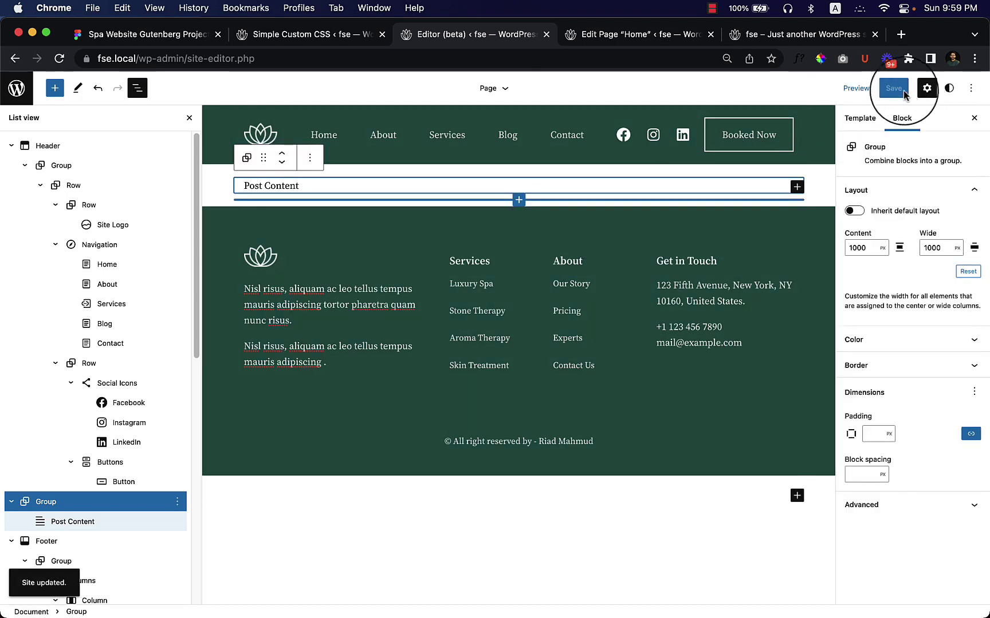
Reload the live homepage to confirm the Lorem ipsum paragraph, then go to the Home page editor.
{"action": "left_click", "coordinate": [760, 37]}
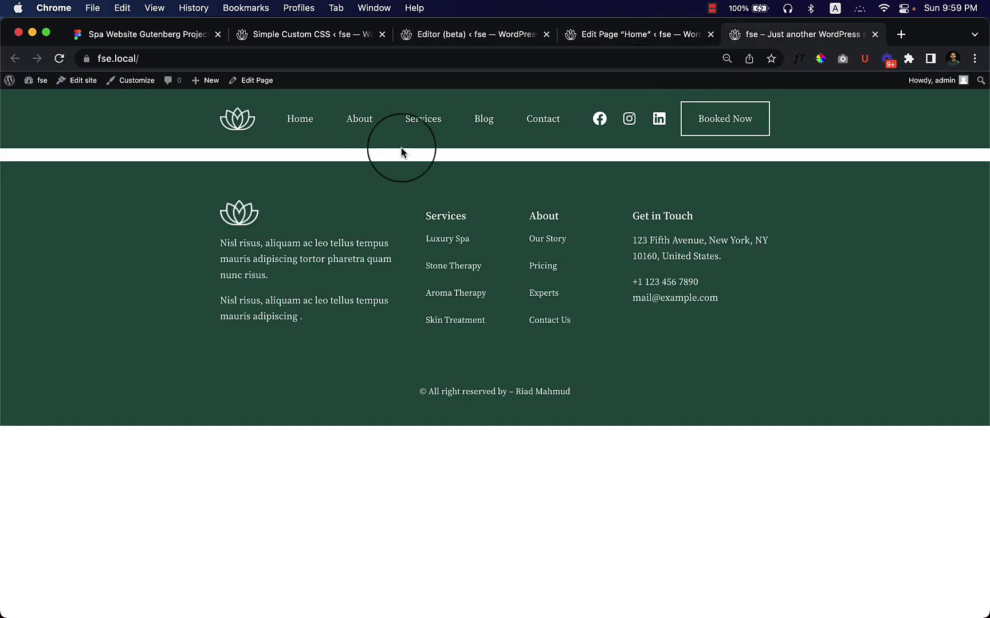
{"action": "right_click", "coordinate": [359, 156]}
{"action": "left_click", "coordinate": [383, 196]}
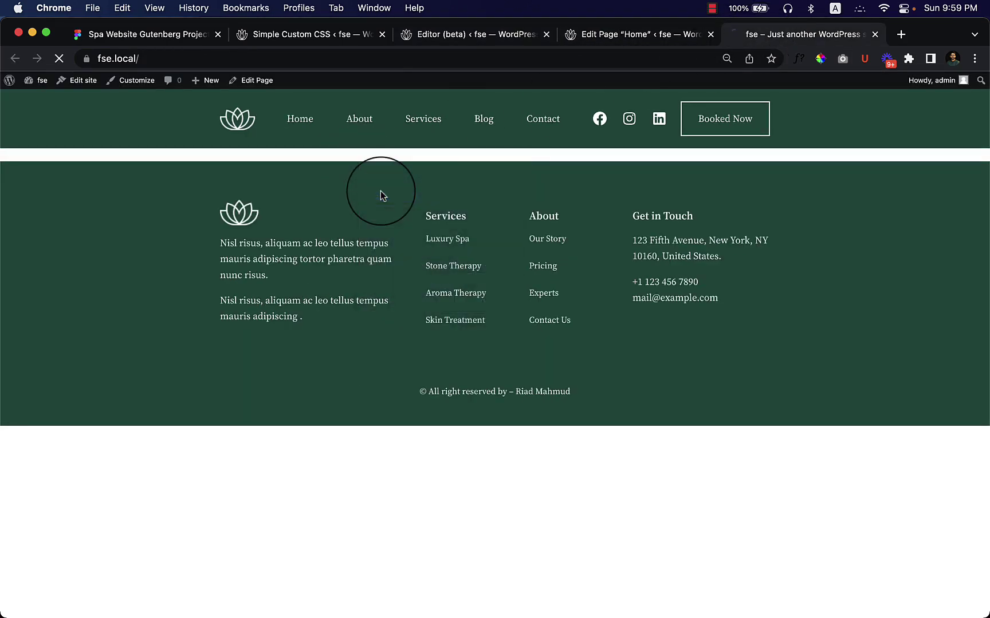
{"action": "left_click_drag", "start_coordinate": [223, 166], "coordinate": [794, 245]}
{"action": "left_click", "coordinate": [800, 210]}
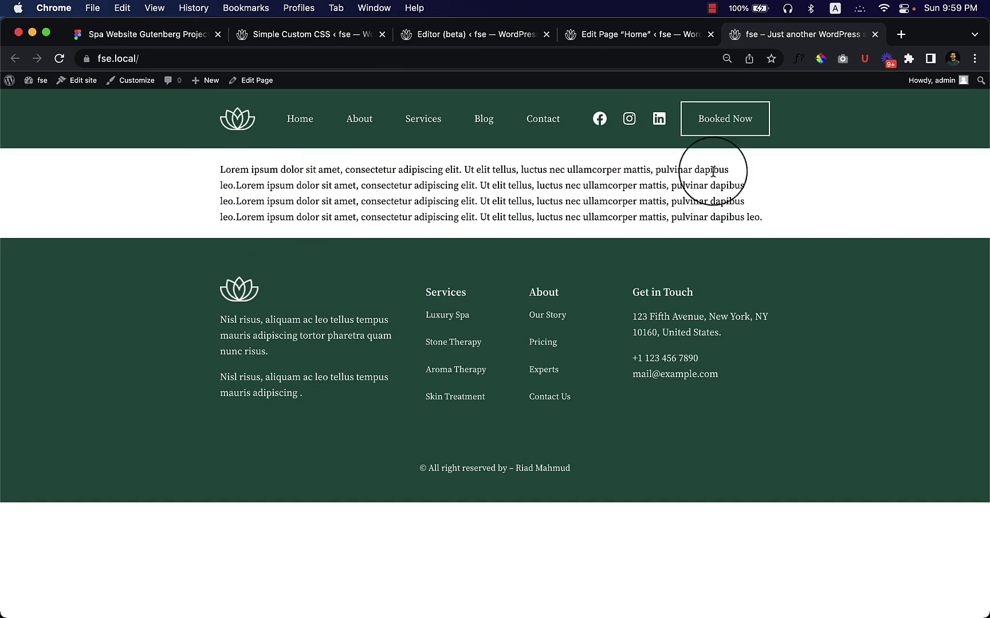
{"action": "left_click", "coordinate": [611, 35]}
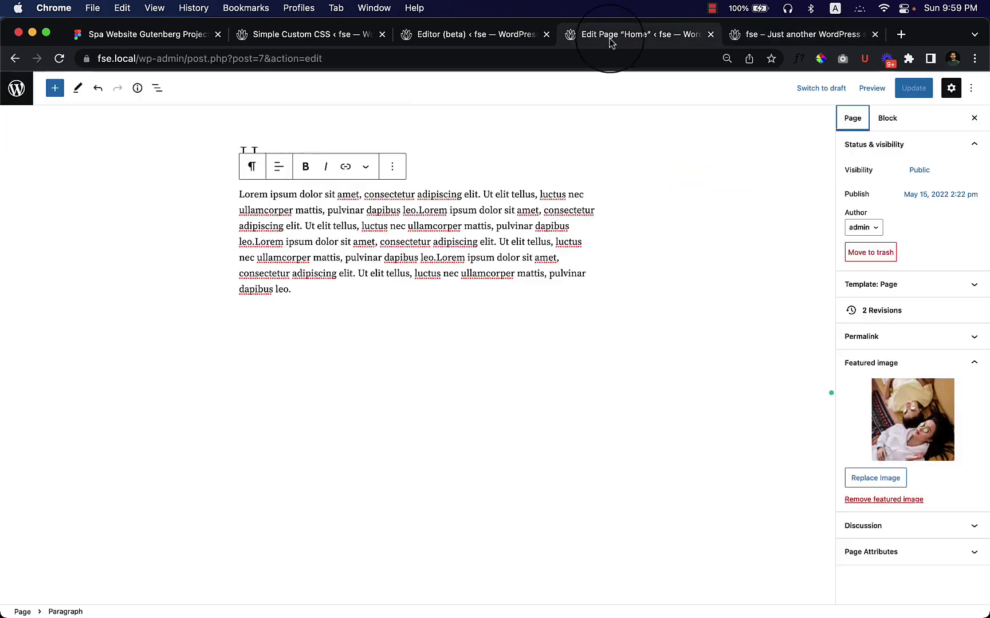
Inspect the Page template's Post Content and Group blocks and its 'Displays a single page' description.
{"action": "left_click", "coordinate": [479, 36]}
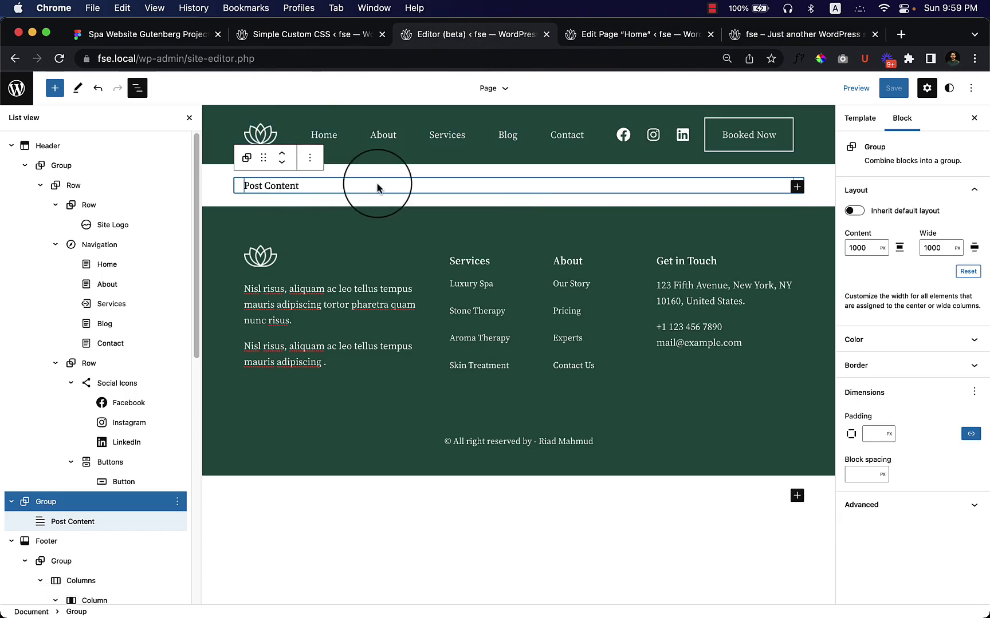
{"action": "left_click", "coordinate": [96, 515]}
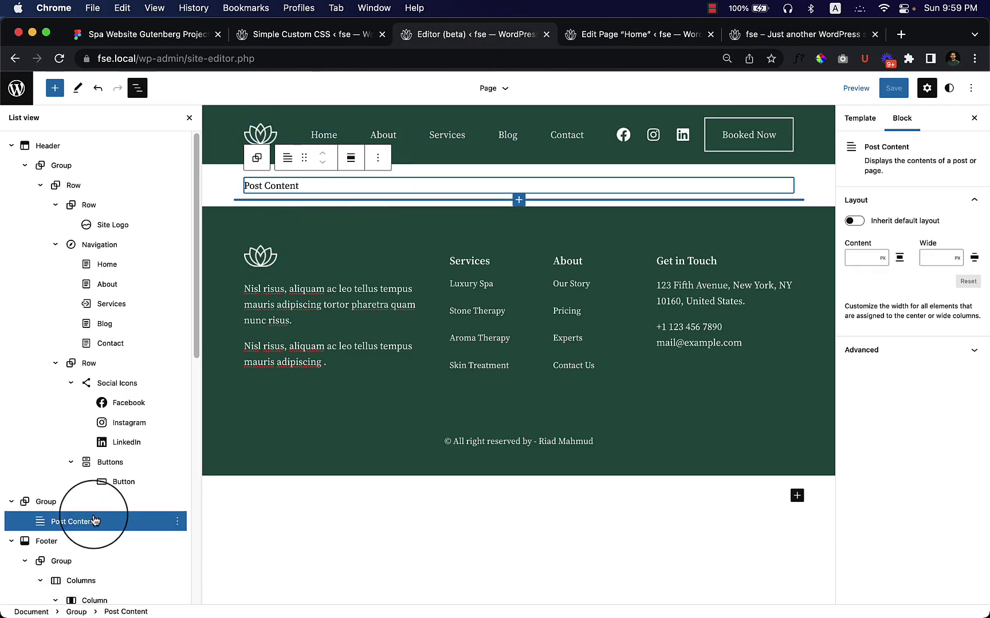
{"action": "left_click", "coordinate": [96, 507]}
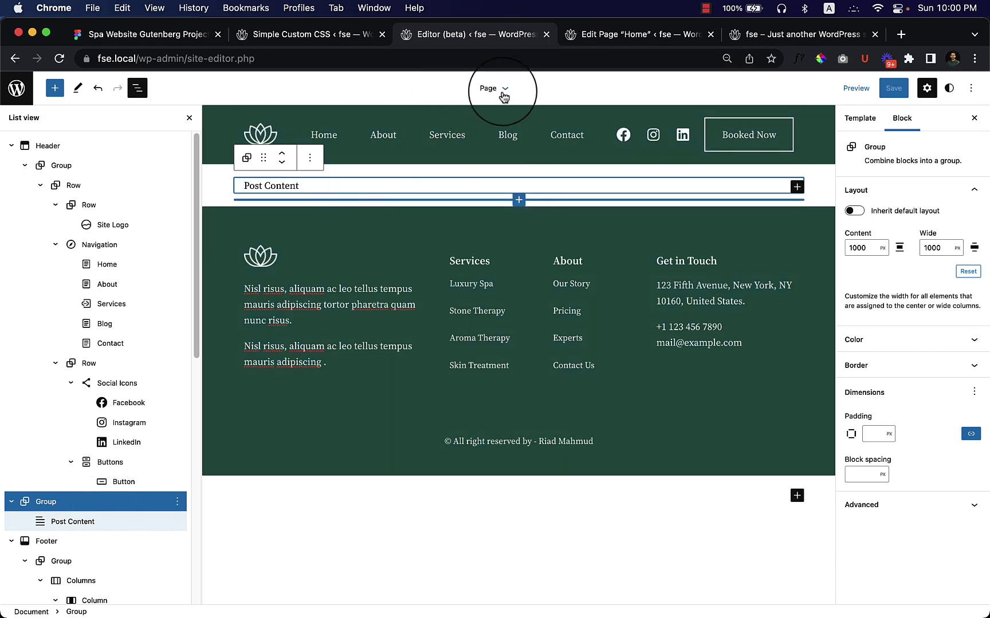
{"action": "left_click", "coordinate": [503, 89]}
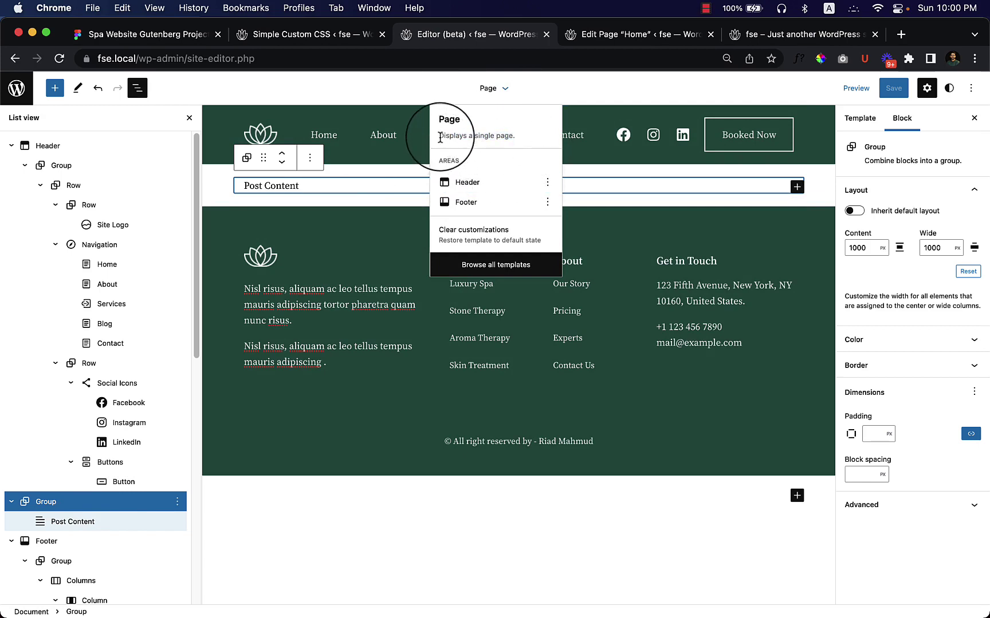
{"action": "left_click_drag", "start_coordinate": [440, 136], "coordinate": [509, 136]}
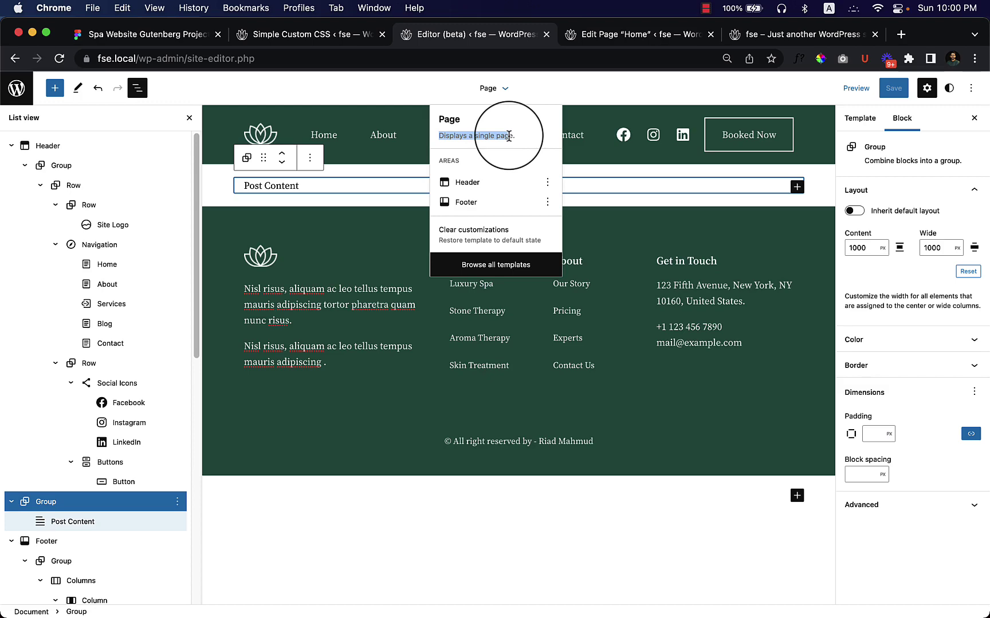
Remove the Home page's featured image and update the page.
{"action": "left_click", "coordinate": [613, 39]}
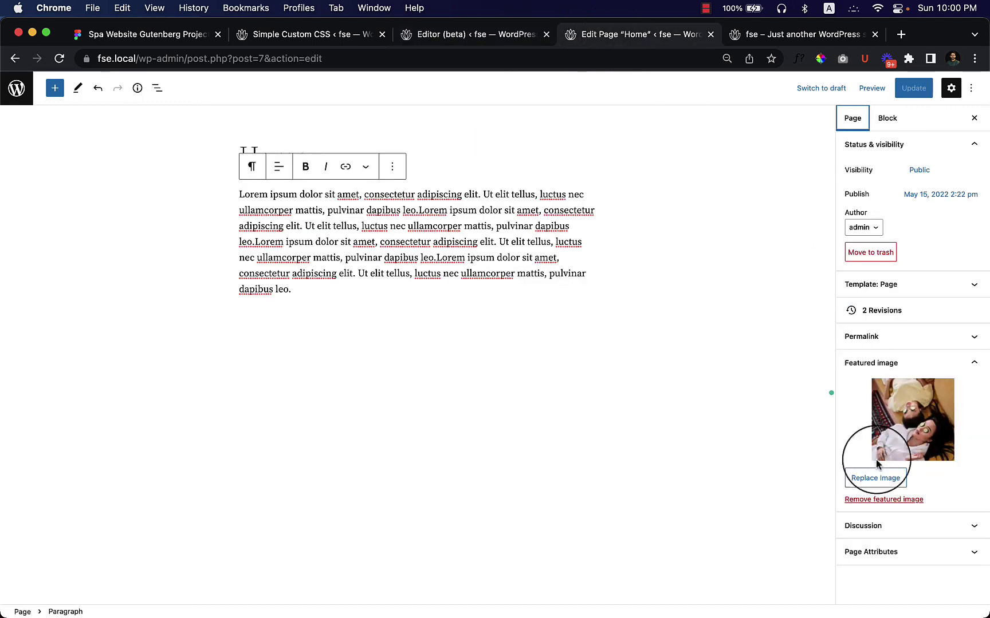
{"action": "left_click", "coordinate": [853, 564]}
{"action": "left_click", "coordinate": [911, 88]}
Reload the live homepage to confirm it shows only the Lorem ipsum content.
{"action": "left_click", "coordinate": [802, 35]}
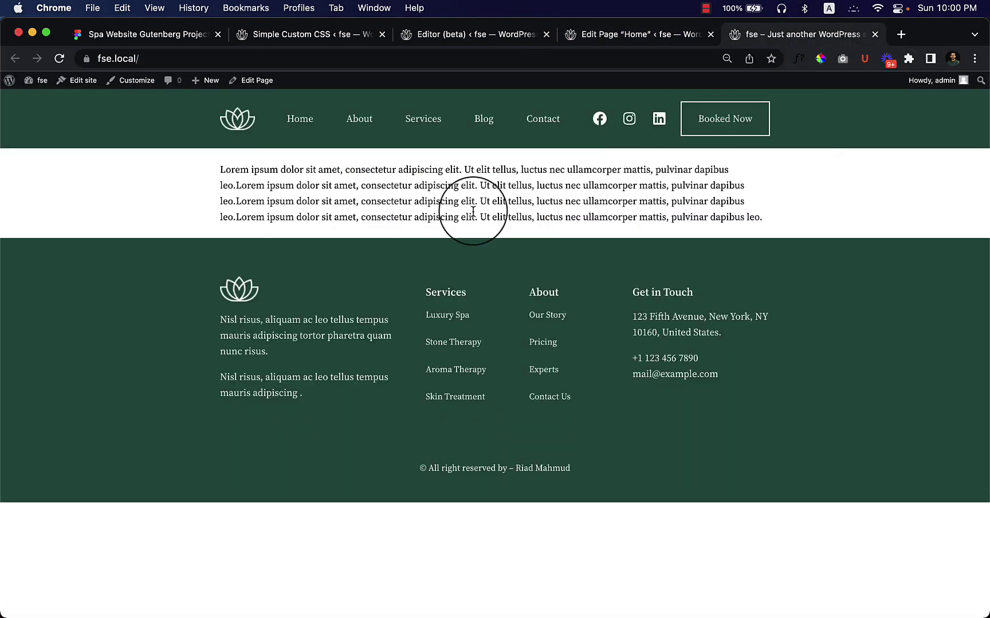
{"action": "right_click", "coordinate": [468, 217]}
{"action": "left_click", "coordinate": [802, 217]}
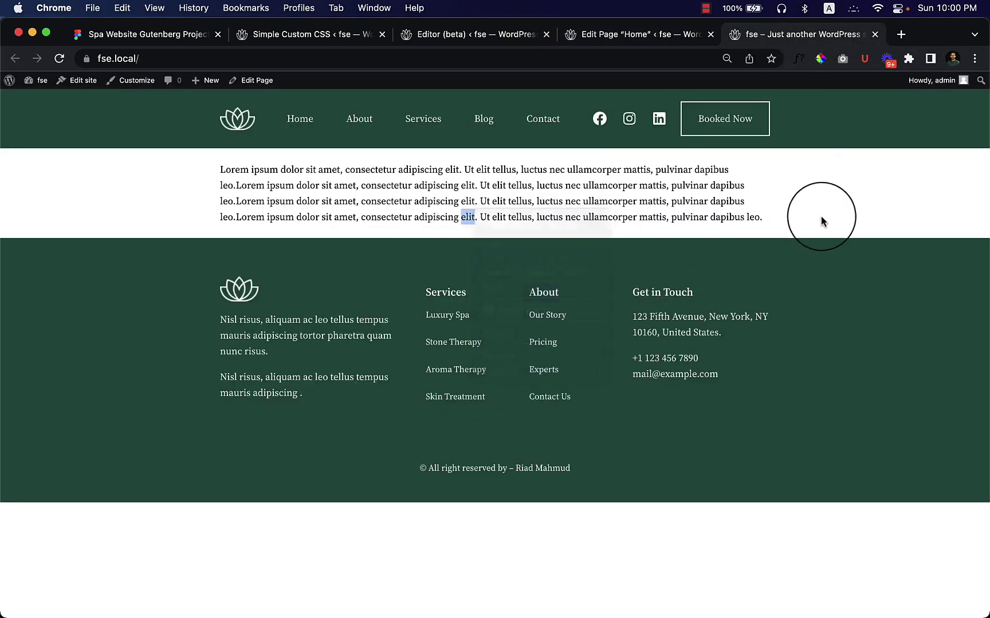
{"action": "right_click", "coordinate": [823, 208]}
{"action": "left_click", "coordinate": [850, 246]}
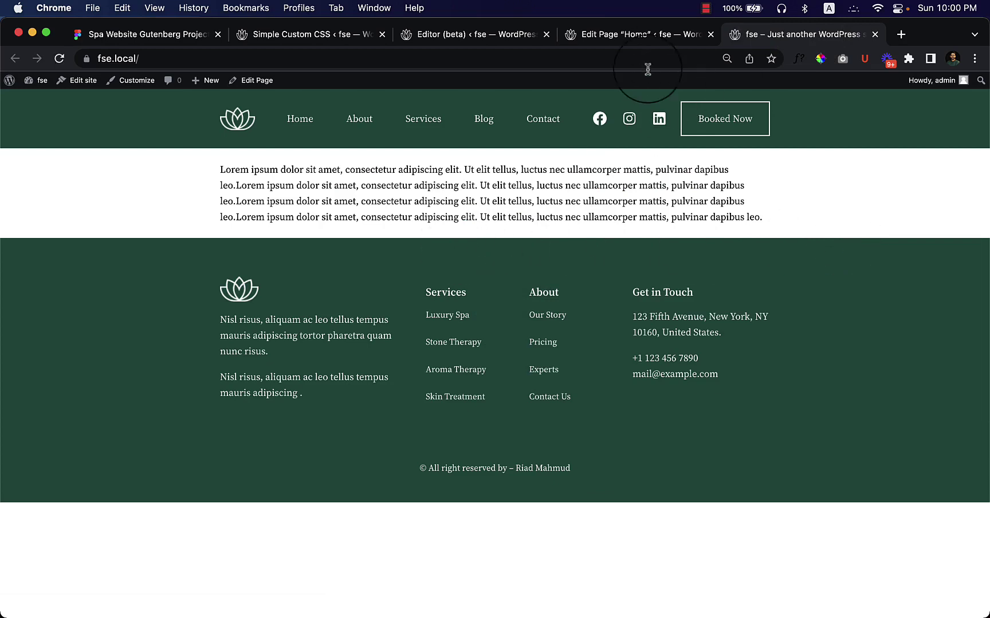
Browse the live About and Blog pages, scrolling through Blog, then go back Home.
{"action": "left_click", "coordinate": [351, 131]}
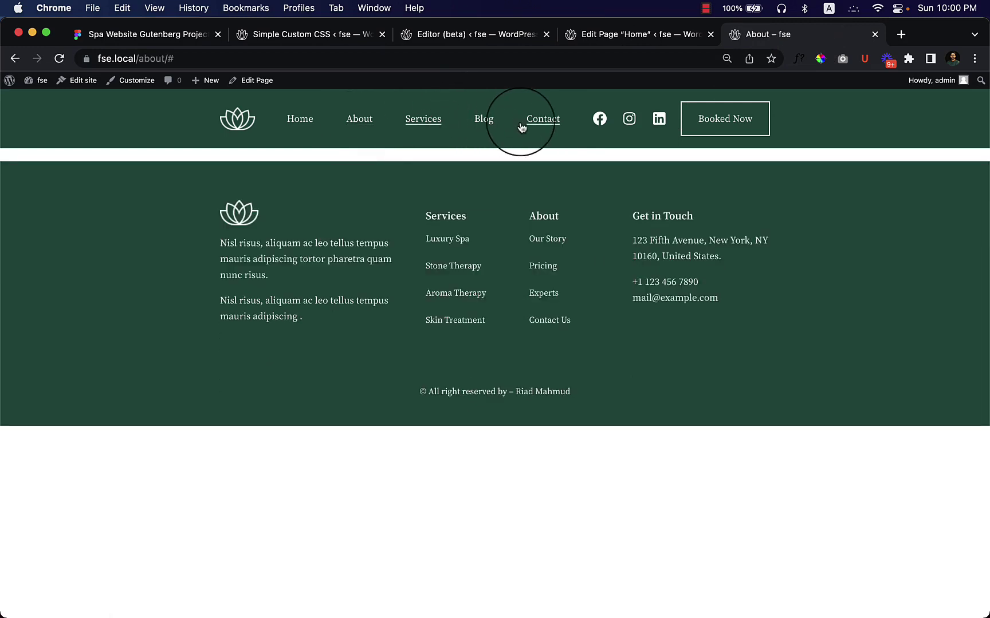
{"action": "left_click", "coordinate": [488, 130]}
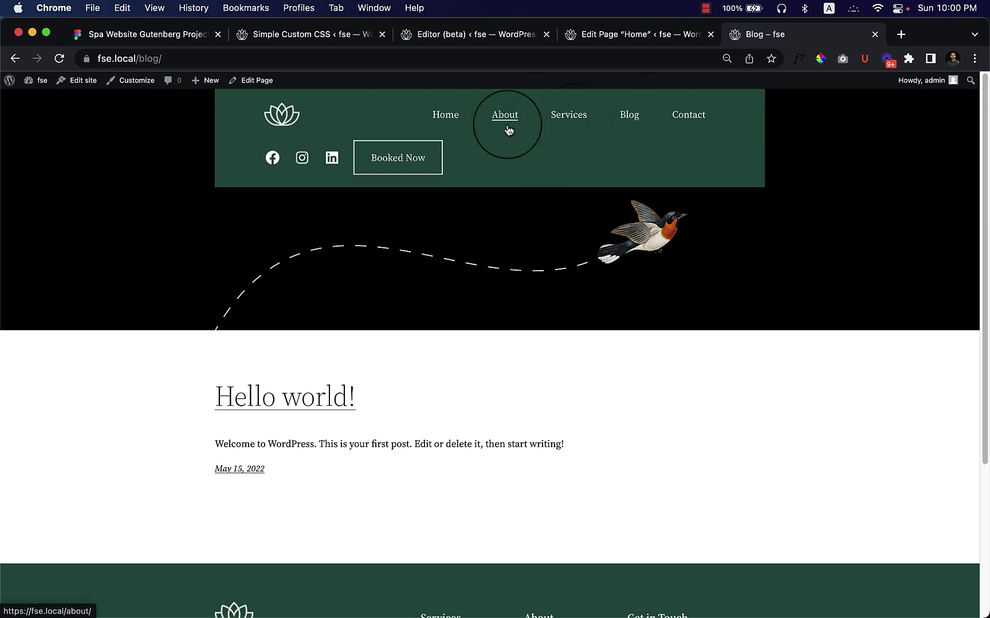
{"action": "scroll", "coordinate": [341, 352], "scroll_direction": "down", "scroll_amount": 4}
{"action": "scroll", "coordinate": [344, 354], "scroll_direction": "up", "scroll_amount": 4}
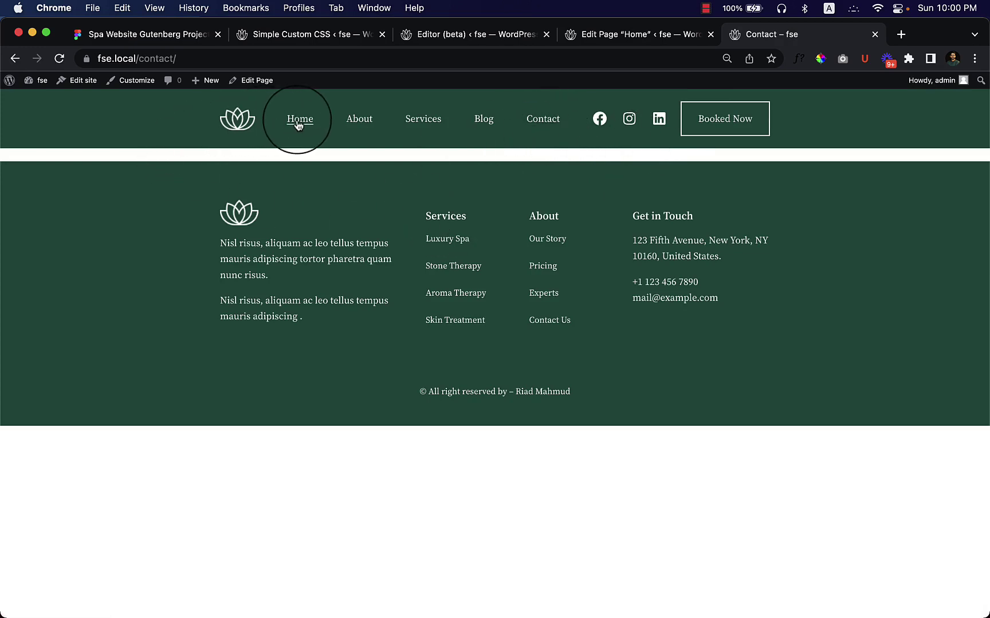
{"action": "left_click", "coordinate": [299, 124]}
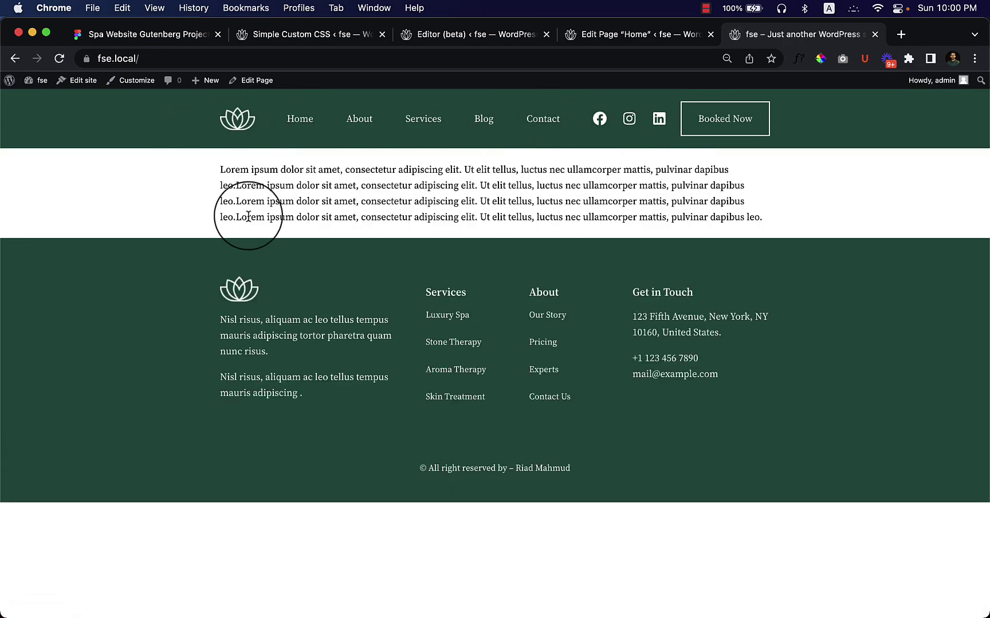